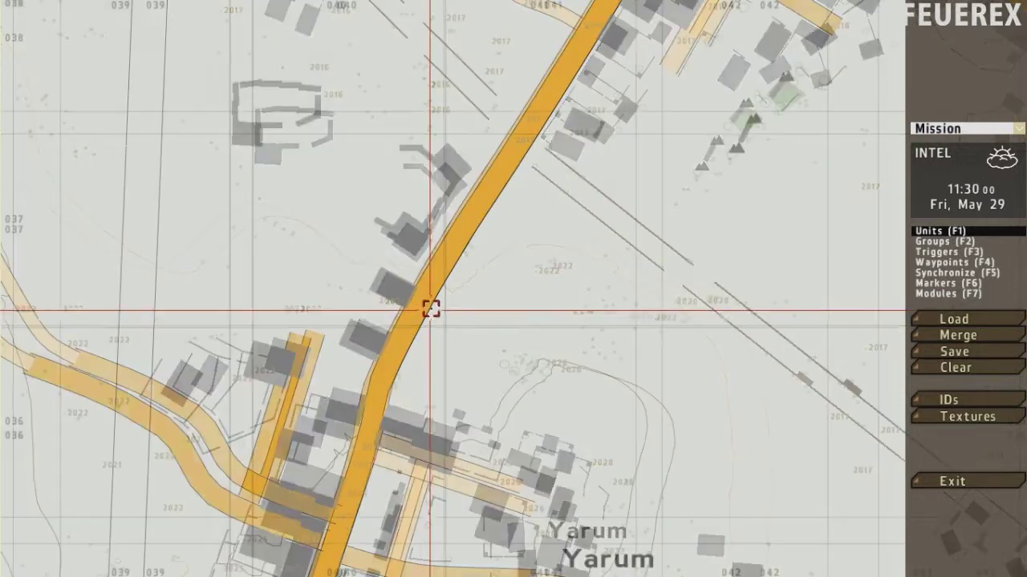
- Zoom onto the road north of Yarum and start inserting a unit on it
scroll(431, 310, "up", 5)
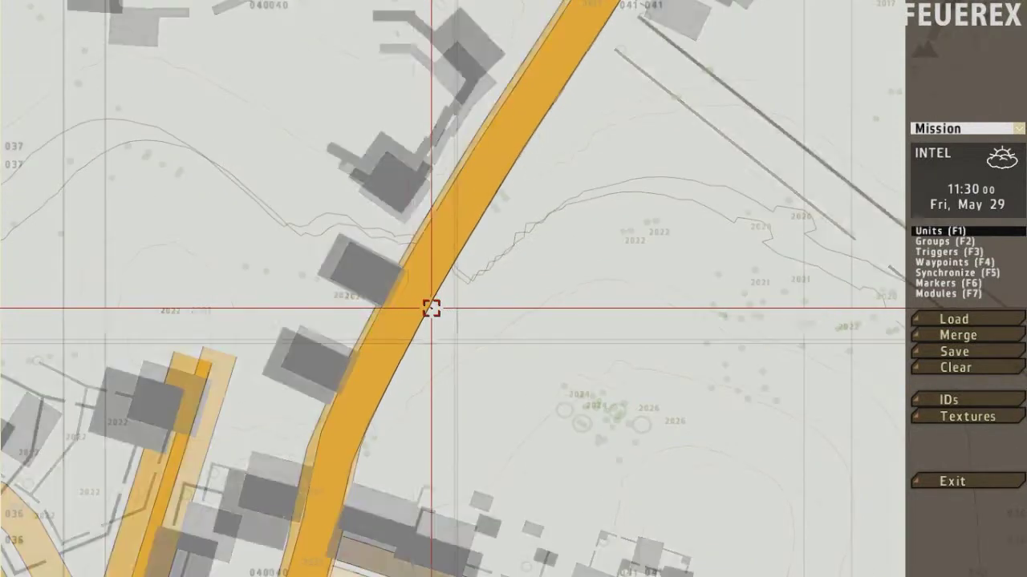
scroll(405, 315, "up", 3)
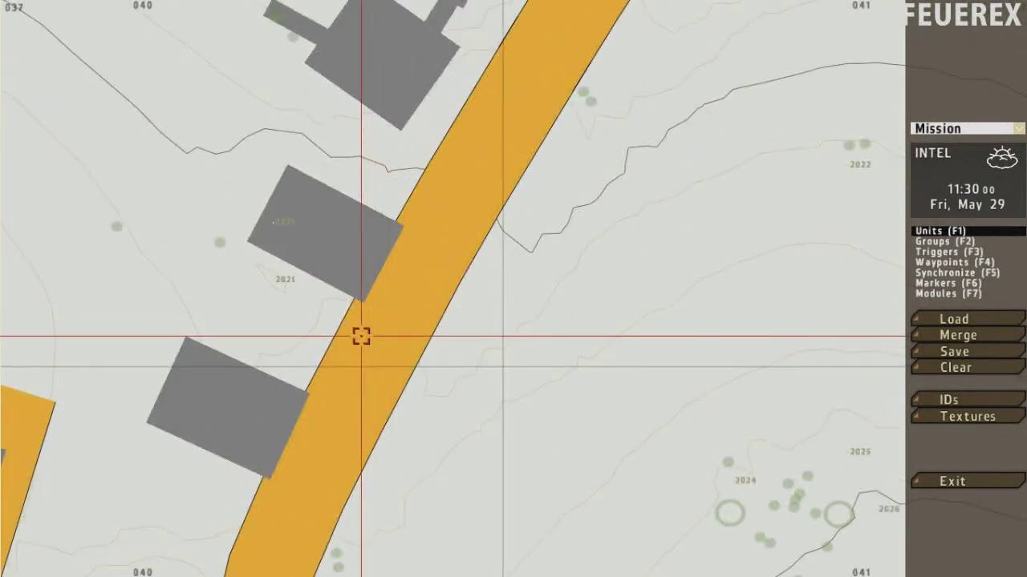
double_click(361, 337)
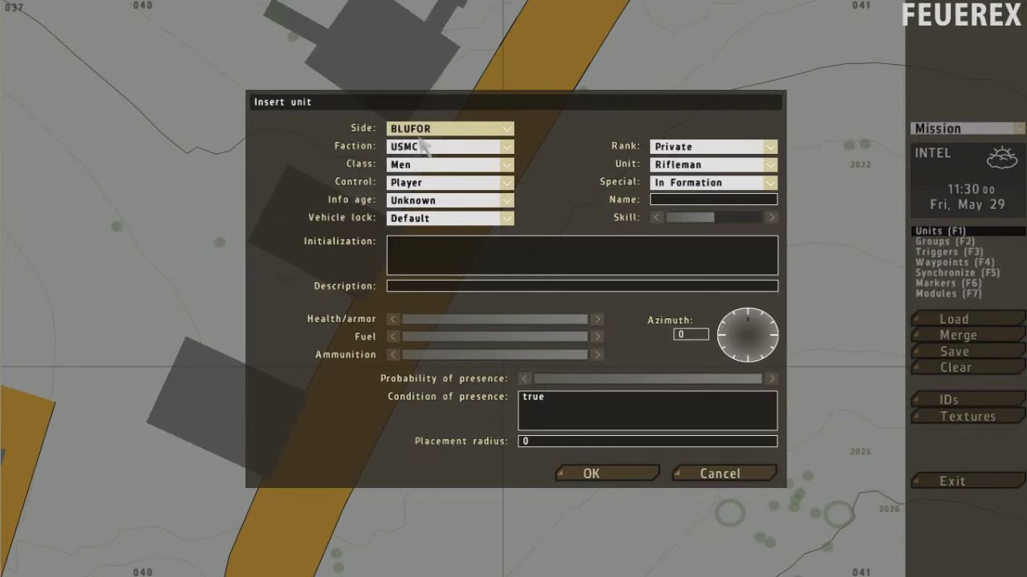
- Place the BLUFOR USMC Rifleman player on the road and start a trigger beside it
key("Return")
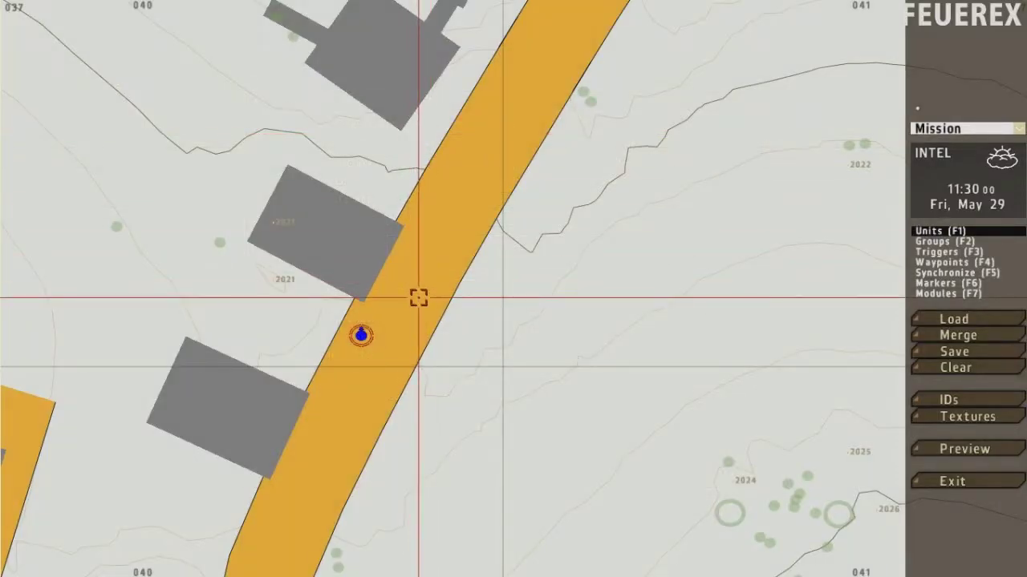
left_click(959, 253)
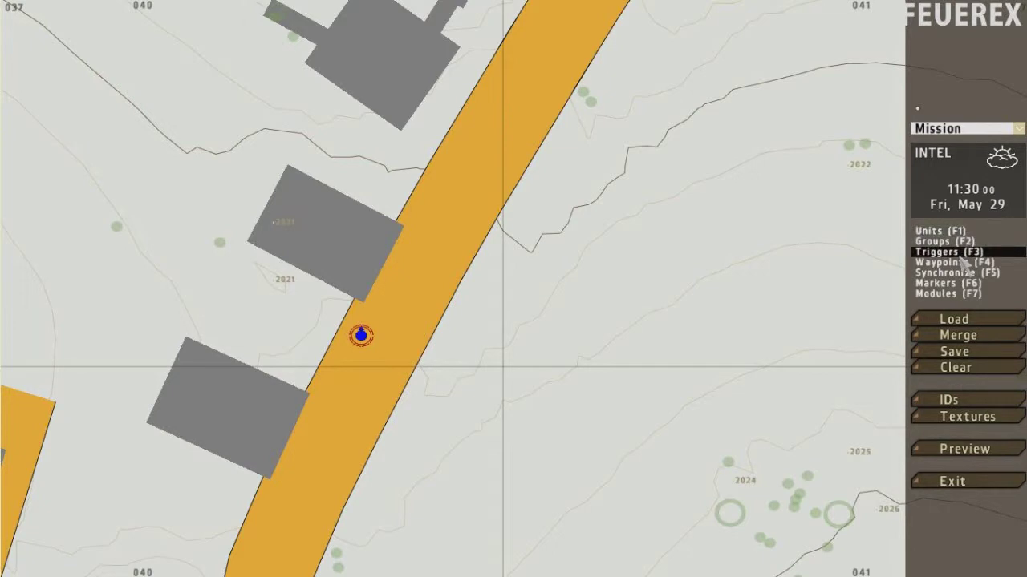
double_click(387, 320)
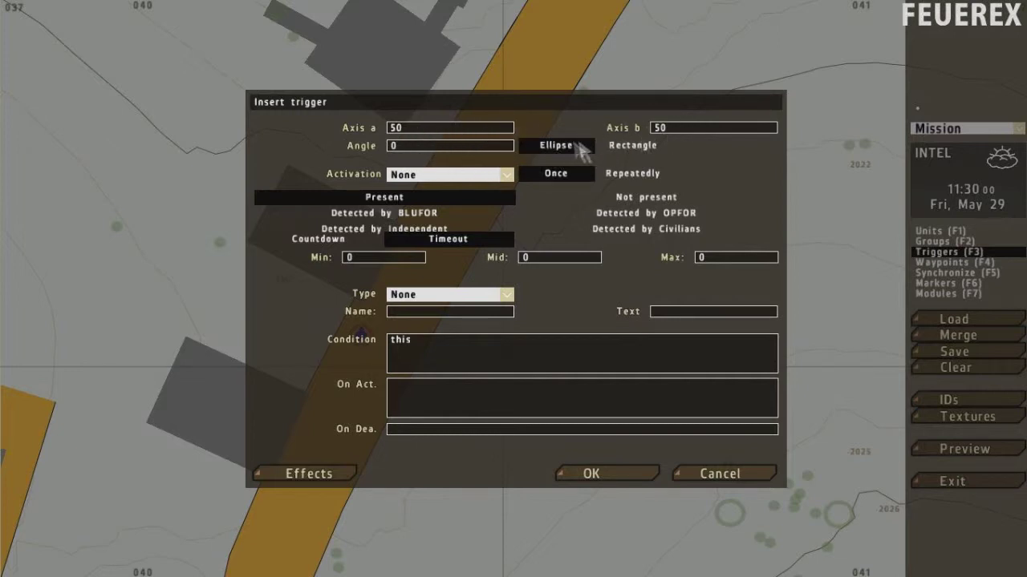
- Keep the 50×50 trigger an ellipse, activated by BLUFOR, firing Once, with Not present
left_click(613, 152)
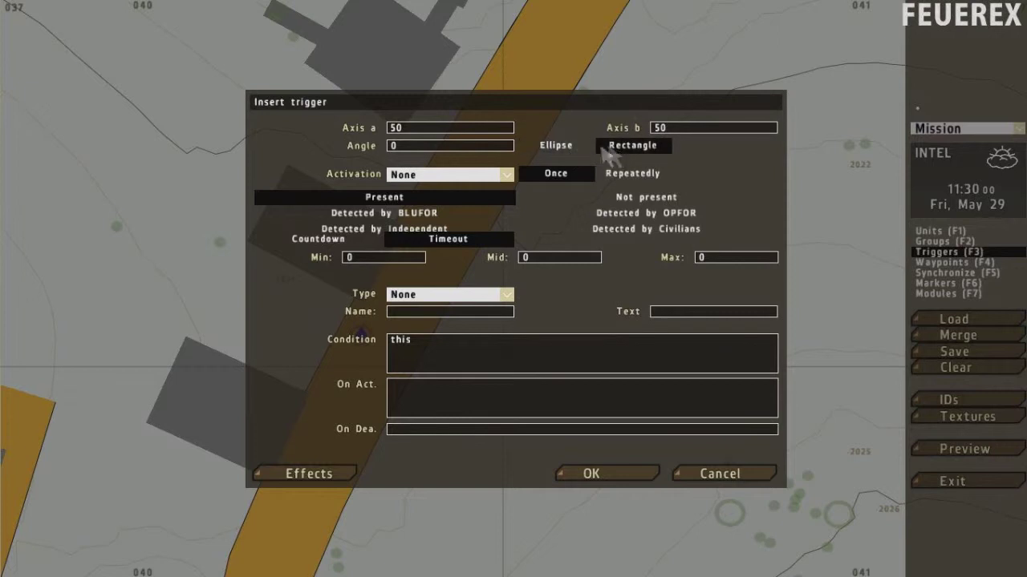
left_click(582, 152)
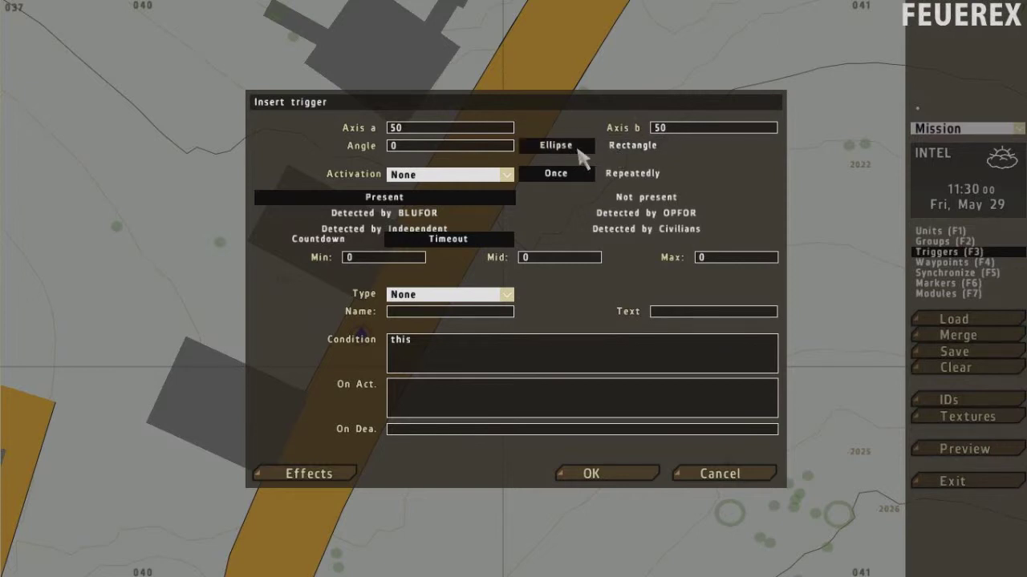
left_click(501, 176)
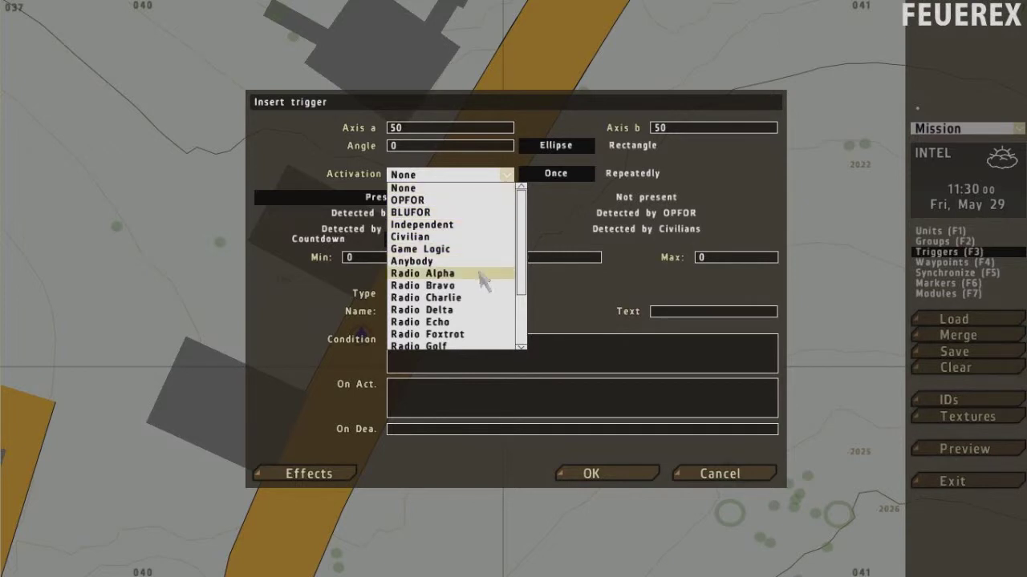
left_click(480, 212)
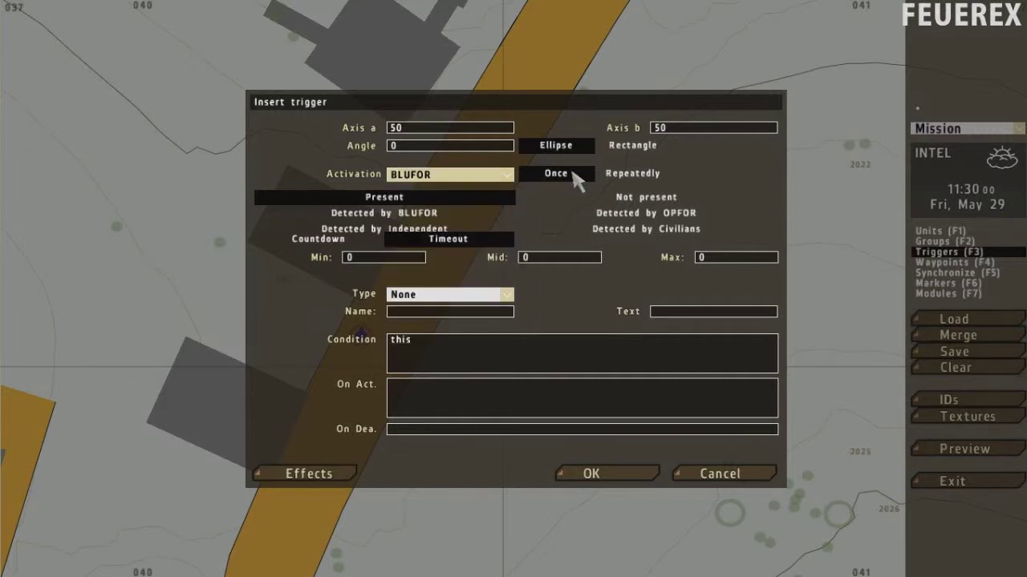
left_click(623, 178)
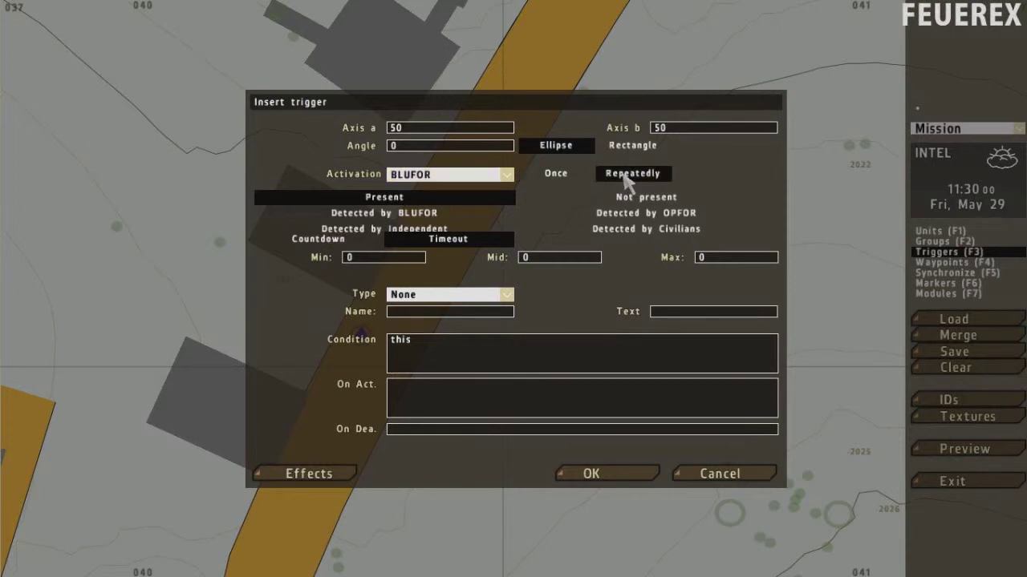
left_click(576, 177)
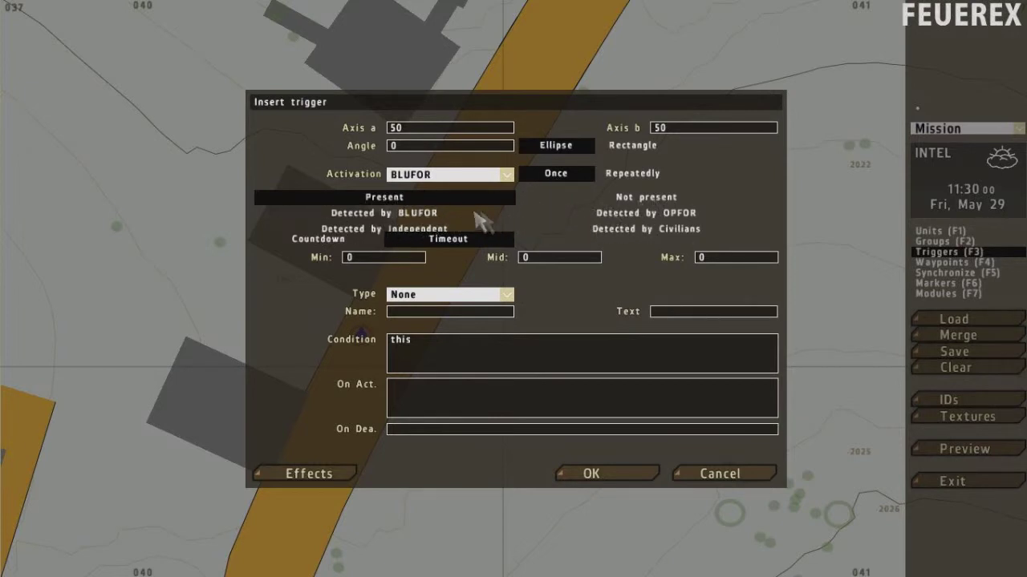
left_click(615, 199)
left_click(607, 215)
left_click(425, 214)
left_click(408, 198)
left_click(633, 230)
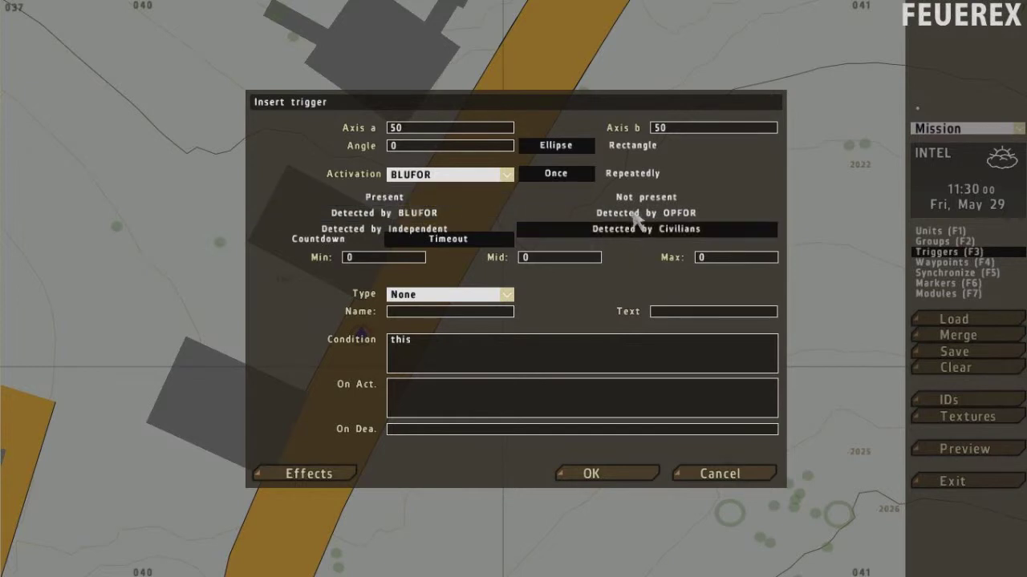
left_click(630, 199)
left_click(605, 215)
left_click(598, 228)
left_click(598, 215)
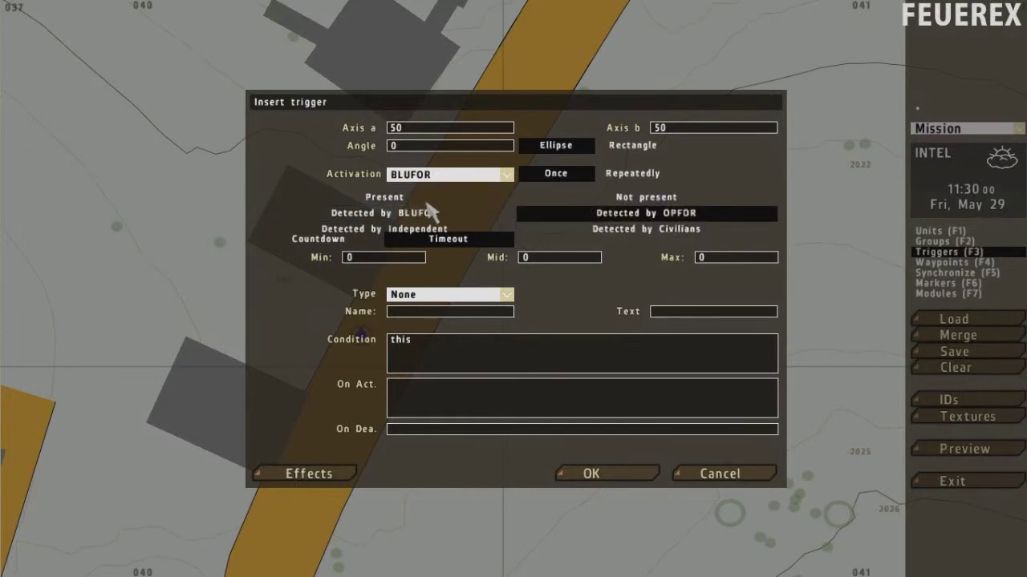
left_click(433, 199)
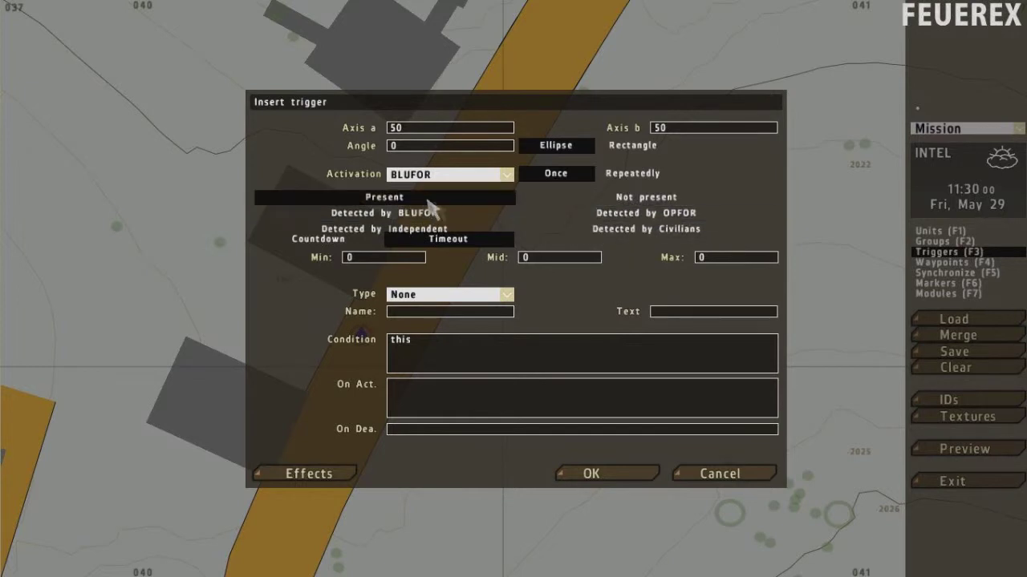
left_click(331, 242)
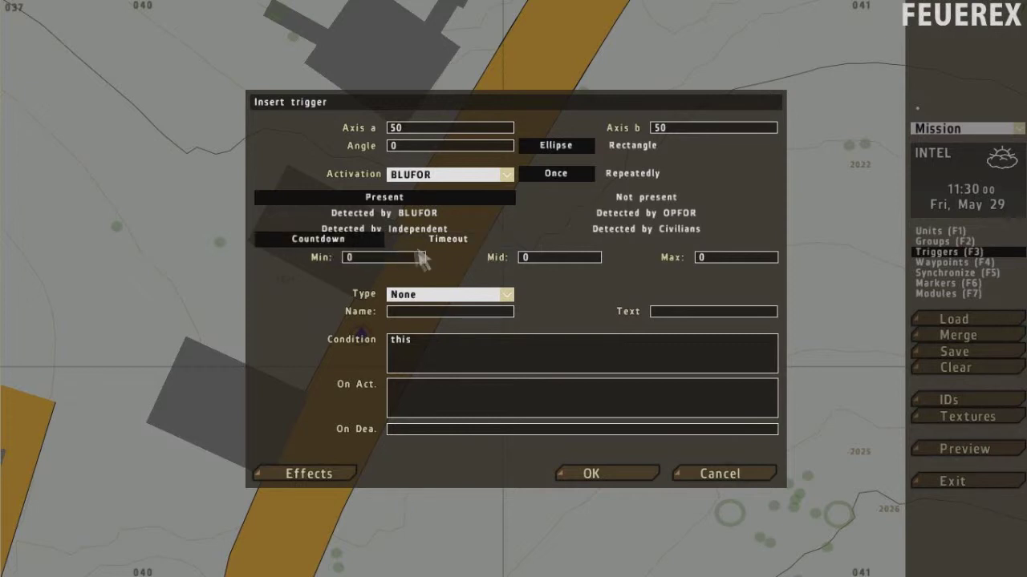
double_click(353, 257)
type("5")
double_click(521, 258)
type("5")
double_click(706, 258)
type("5")
double_click(352, 258)
type("0")
double_click(526, 257)
type("0")
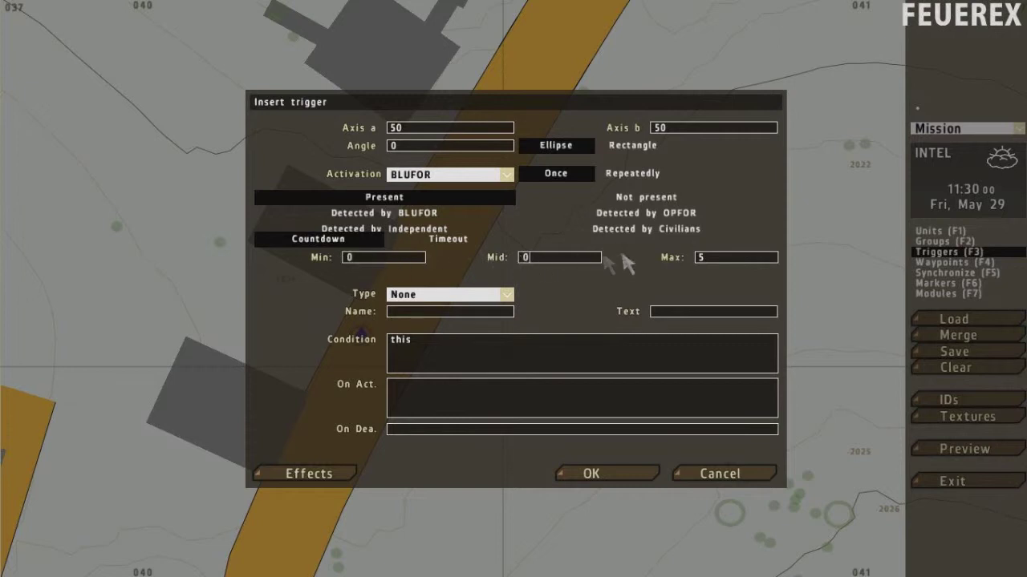
double_click(706, 258)
type("0")
left_click(421, 243)
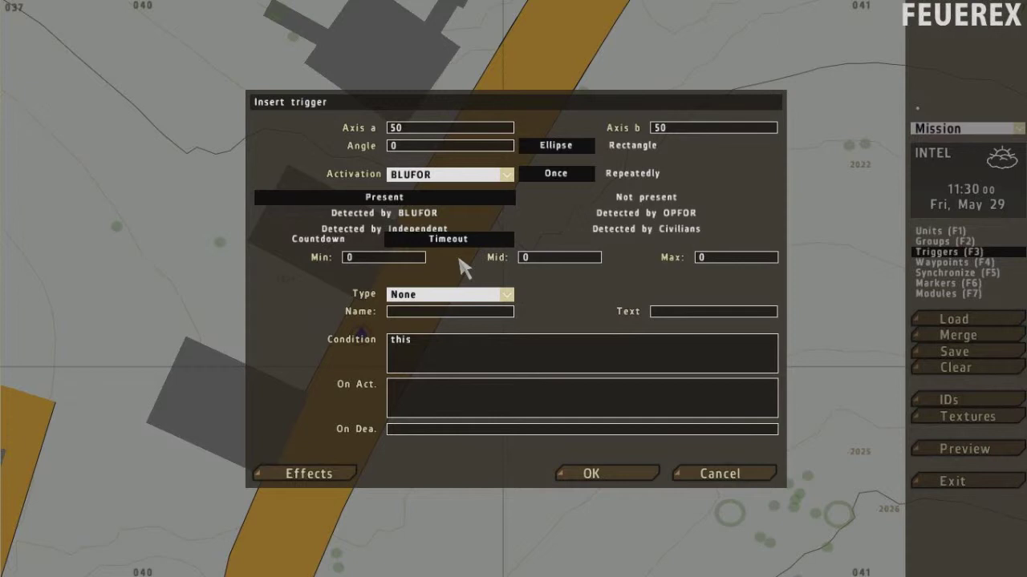
left_click(505, 295)
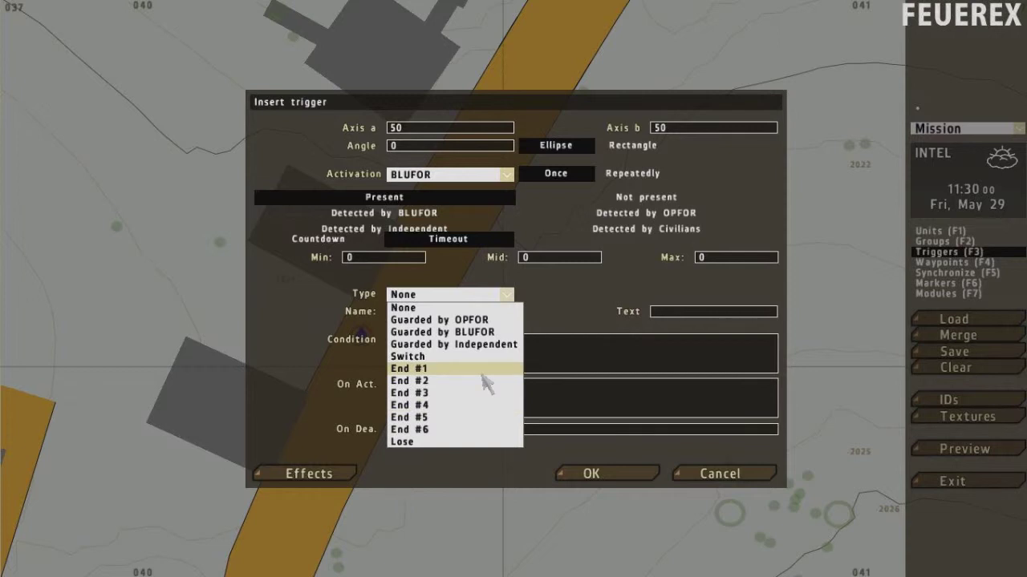
left_click(455, 308)
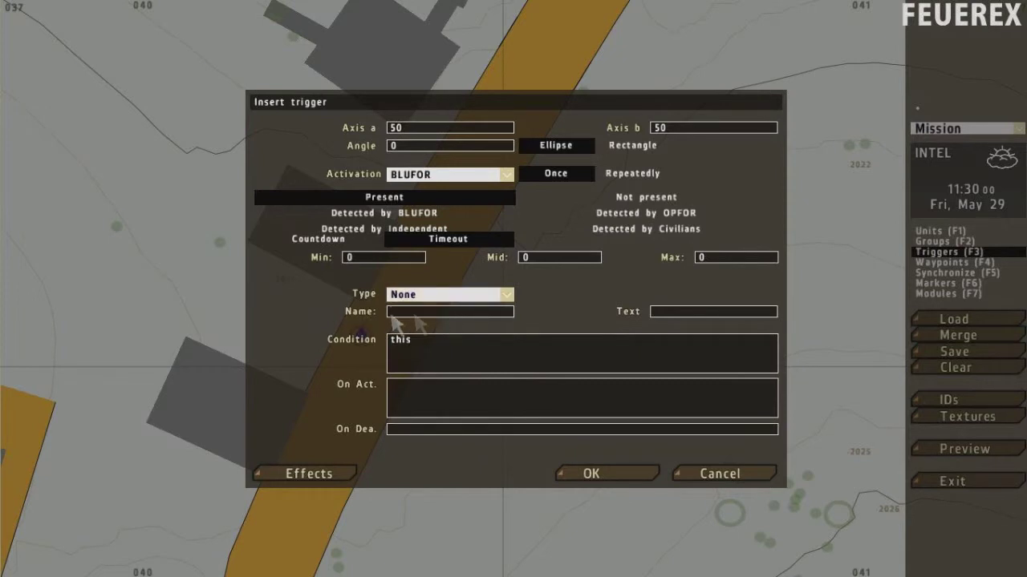
left_click(653, 313)
left_click(405, 345)
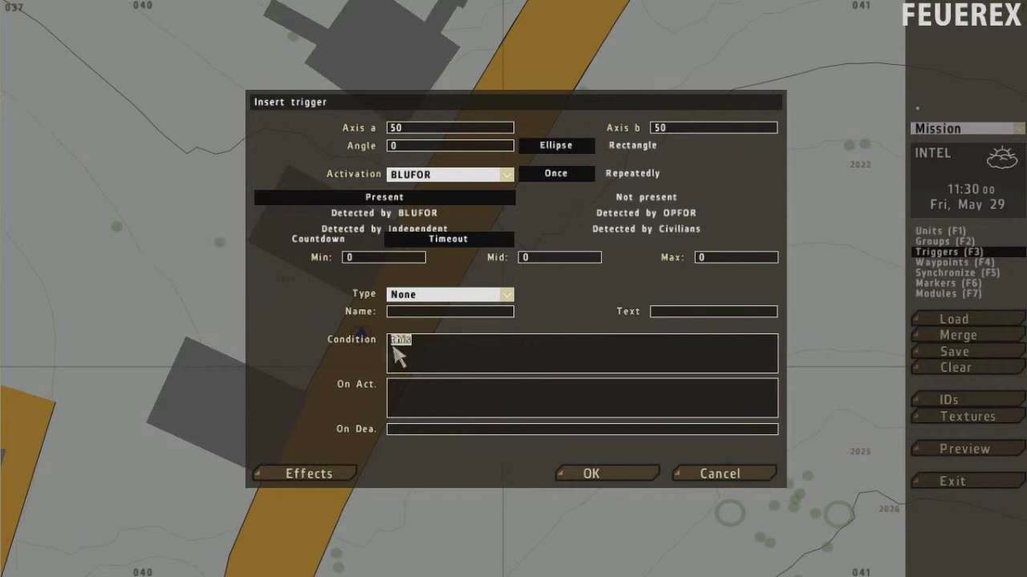
left_click(425, 346)
type("set .")
key("BackSpace")
key("BackSpace")
key("BackSpace")
key("BackSpace")
key("BackSpace")
- Give the trigger a TEXT effect reading 'Some text!' with No music
left_click(324, 473)
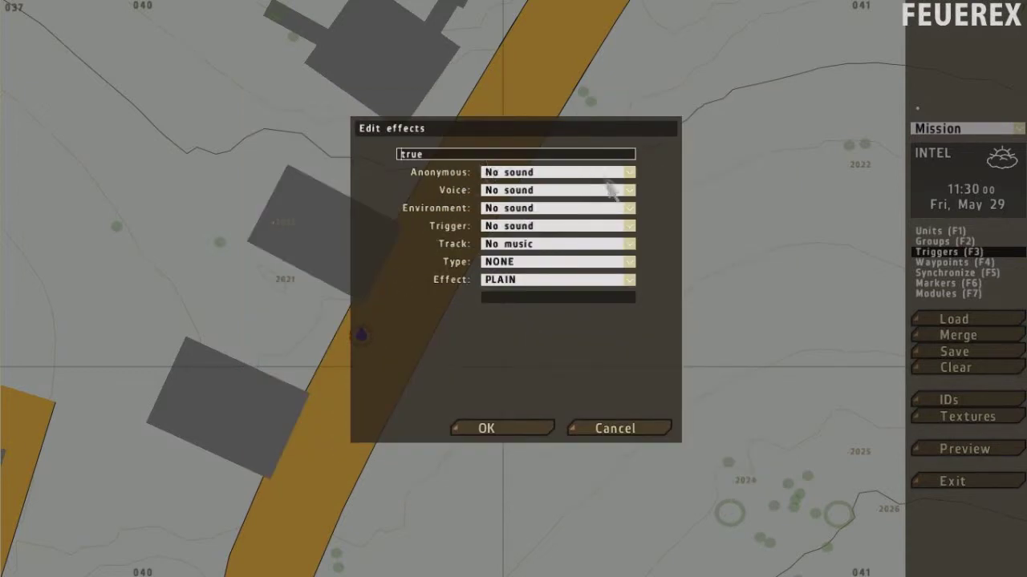
left_click(615, 244)
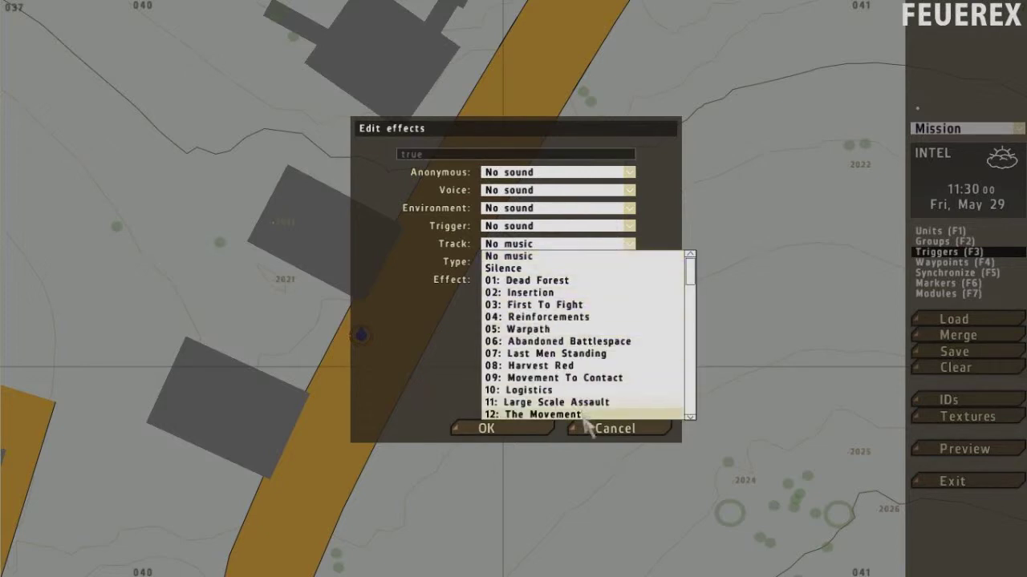
left_click(574, 257)
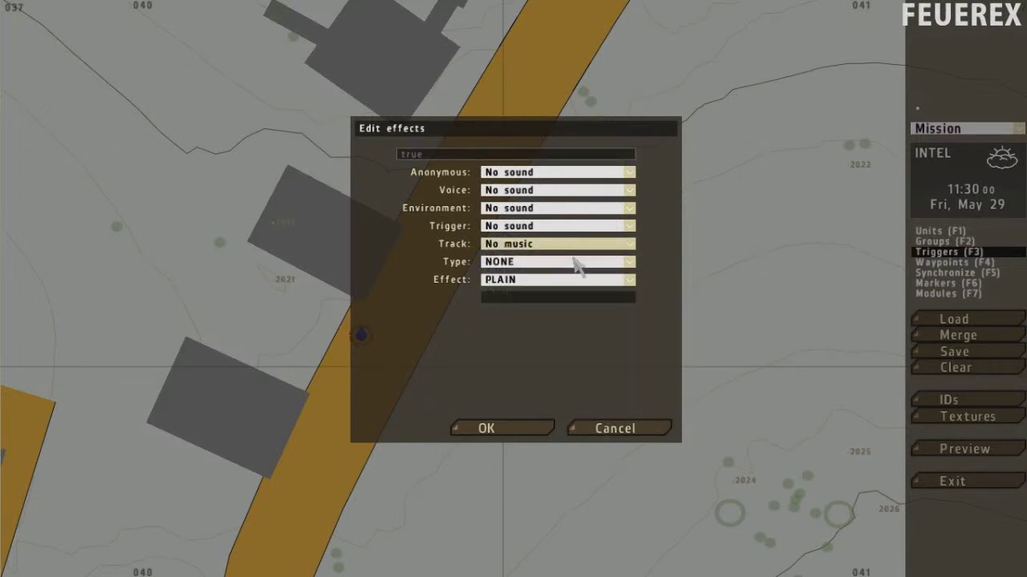
left_click(632, 263)
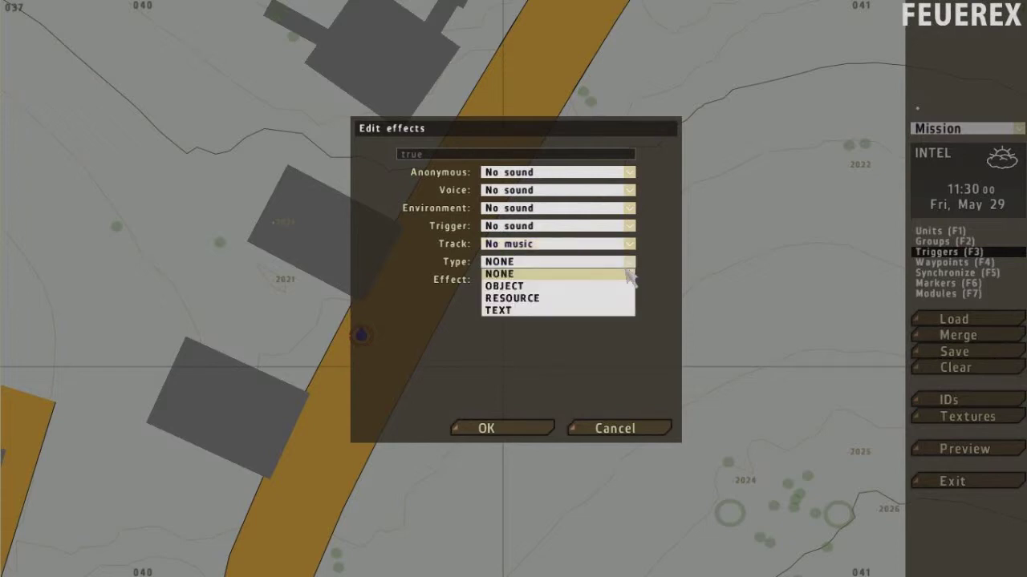
left_click(591, 311)
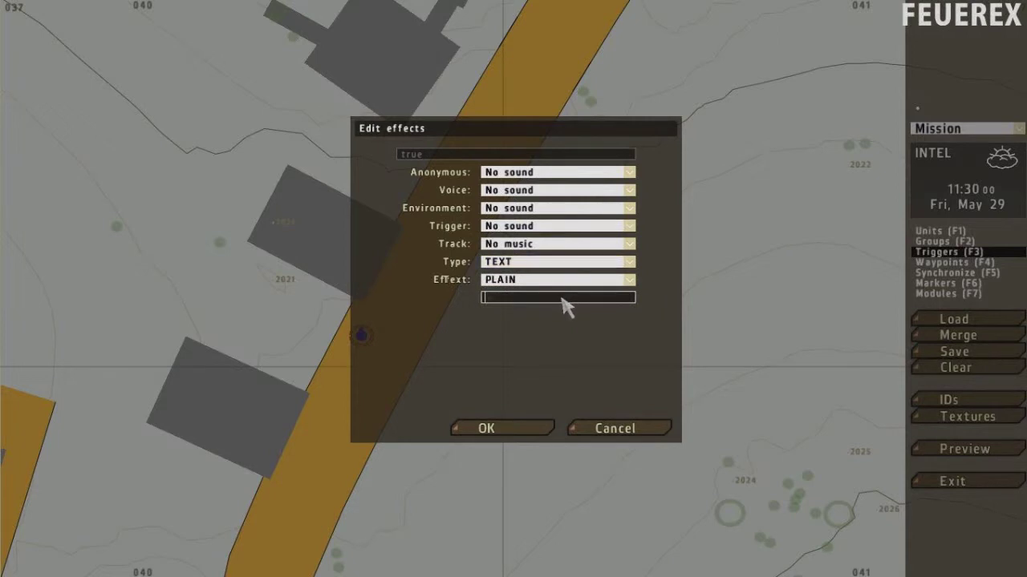
type("Some text!")
left_click(518, 430)
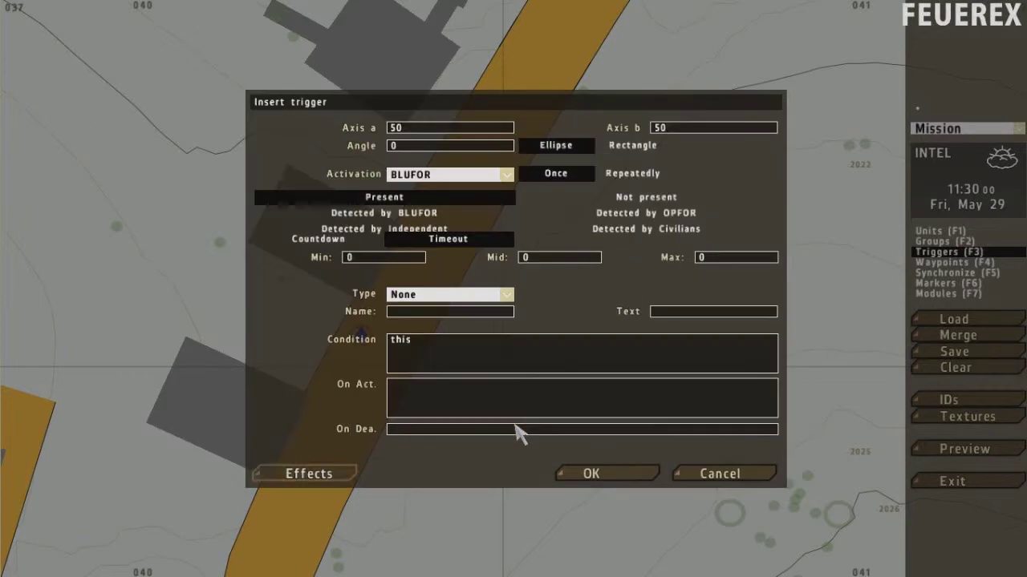
- Confirm the trigger so its circle surrounds the rifleman, then switch to Waypoints (F4) mode
left_click(591, 474)
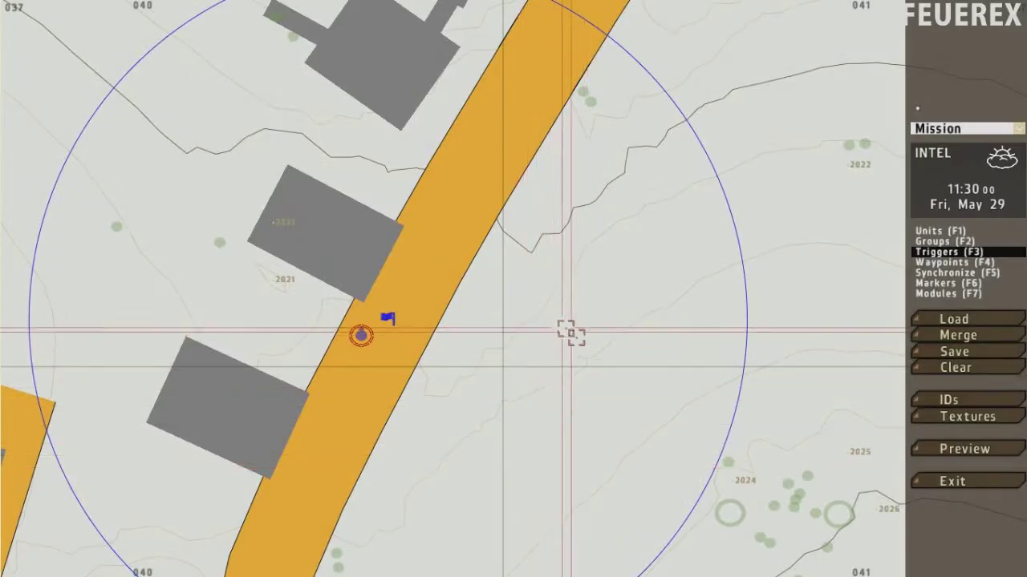
scroll(605, 344, "up", 3)
right_click_drag(682, 384, 649, 374)
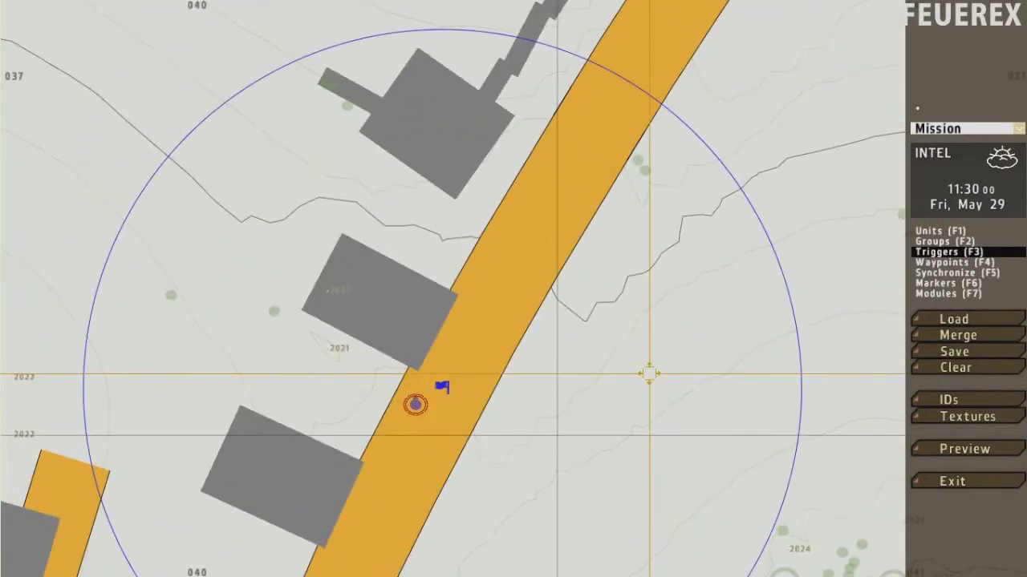
left_click(941, 264)
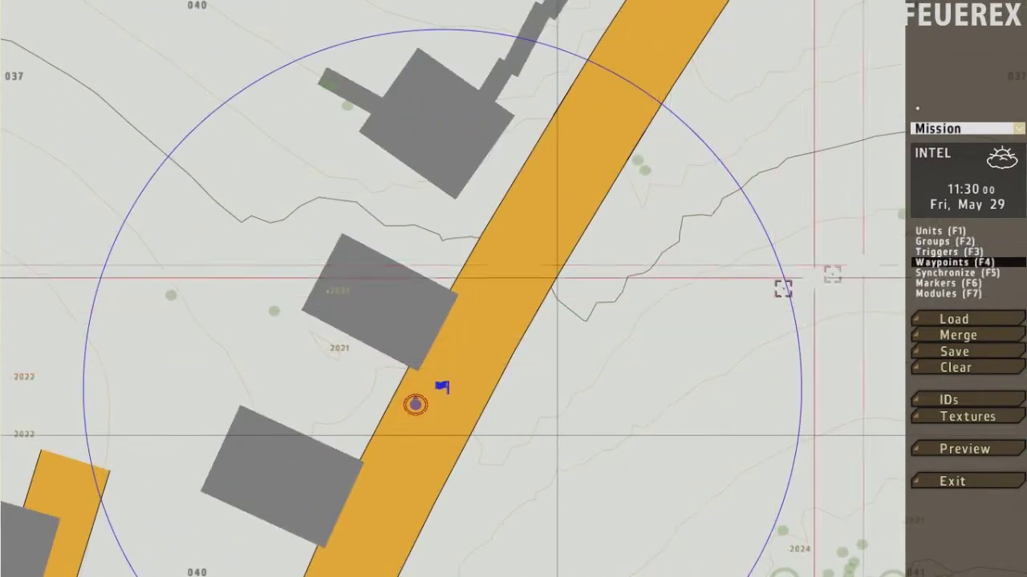
scroll(446, 425, "up", 2)
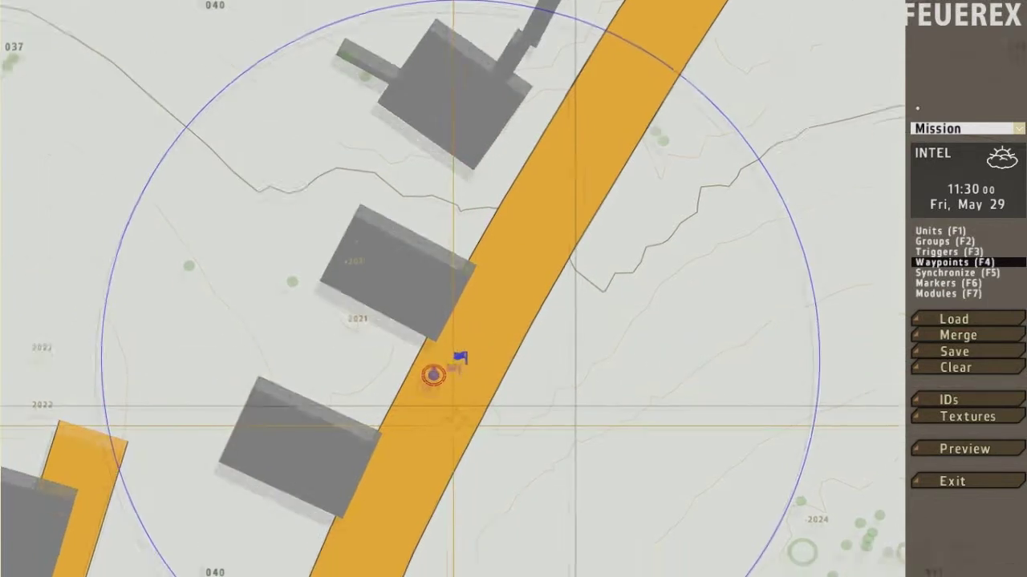
scroll(478, 381, "down", 3)
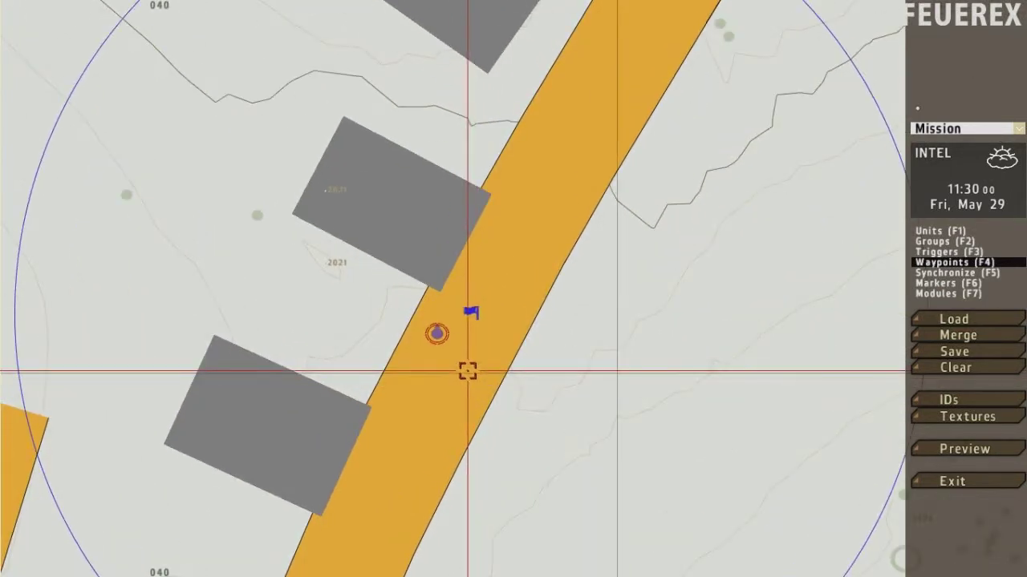
right_click_drag(488, 405, 487, 357)
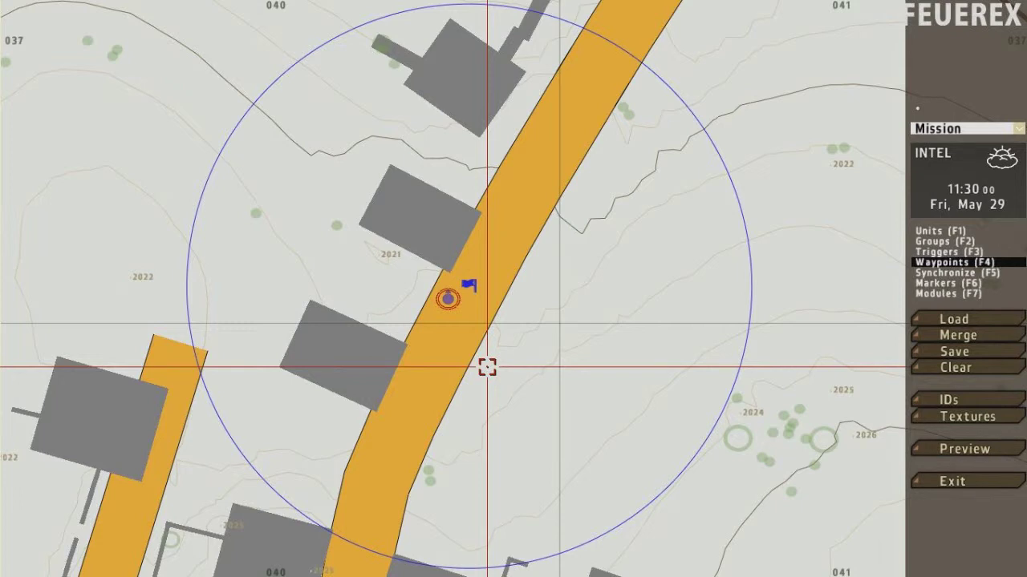
- Insert a waypoint on the road, keeping type MOVE and order 0:
left_click(454, 320)
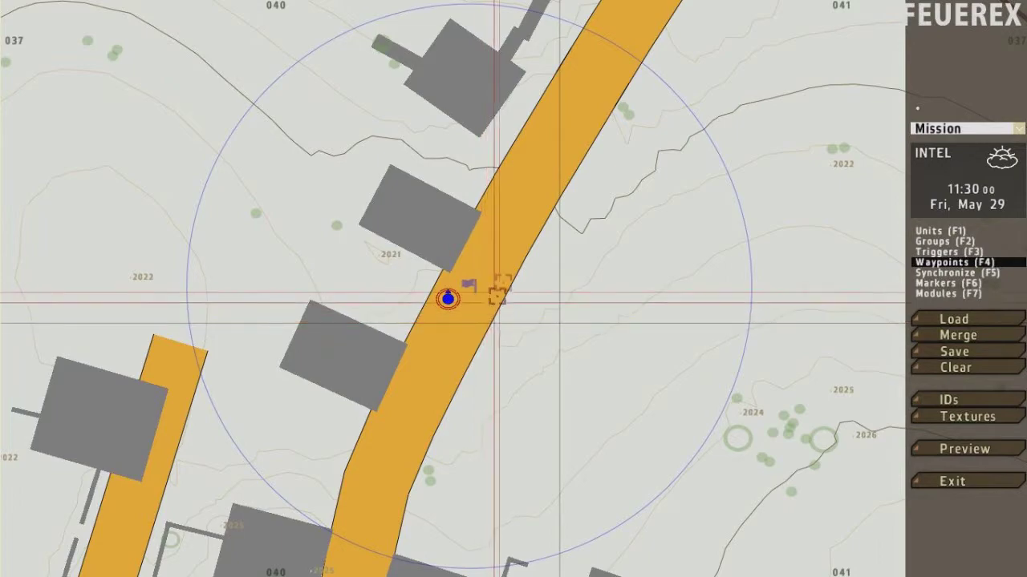
double_click(533, 161)
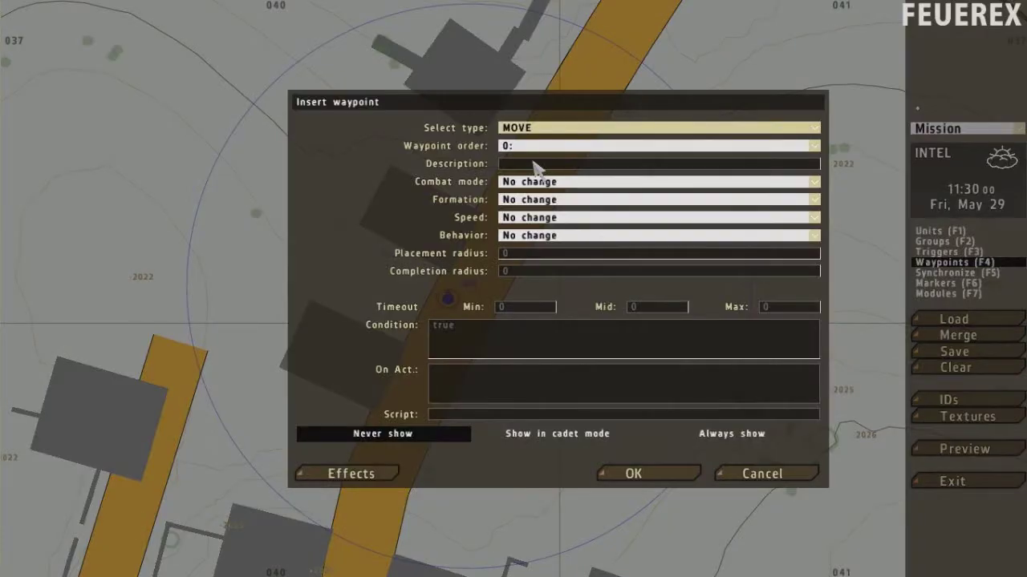
left_click(546, 130)
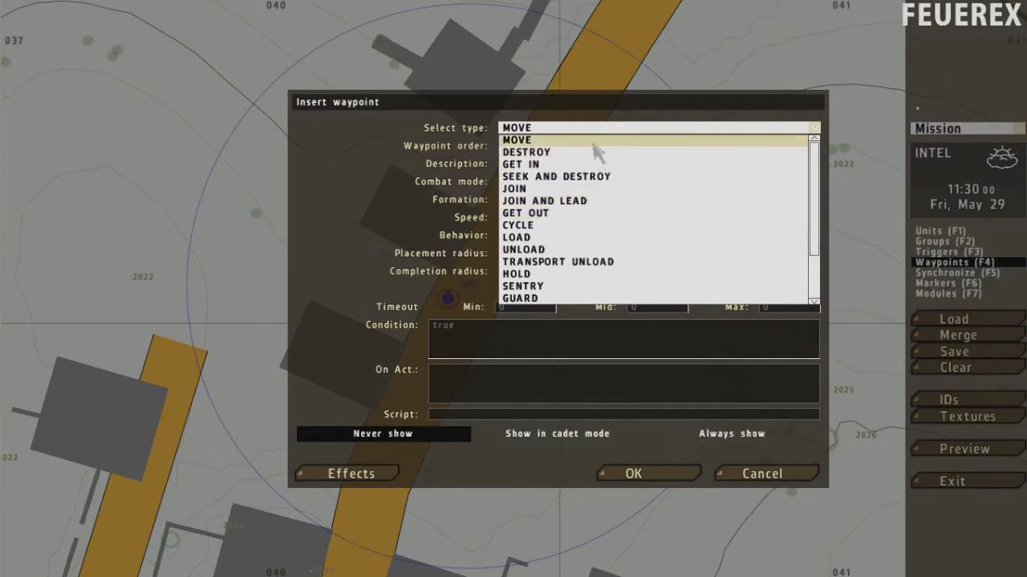
scroll(603, 164, "down", 5)
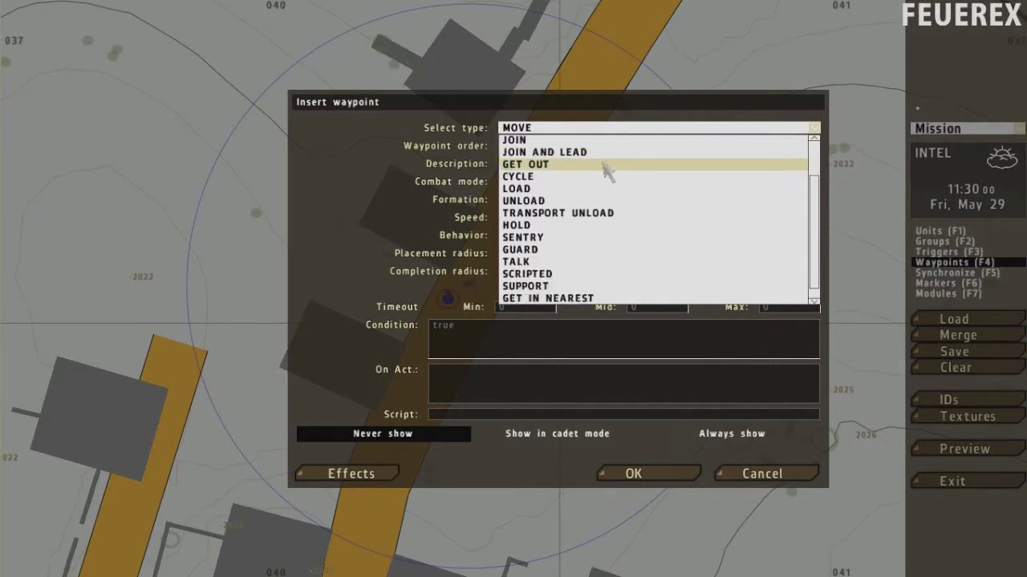
scroll(604, 190, "up", 5)
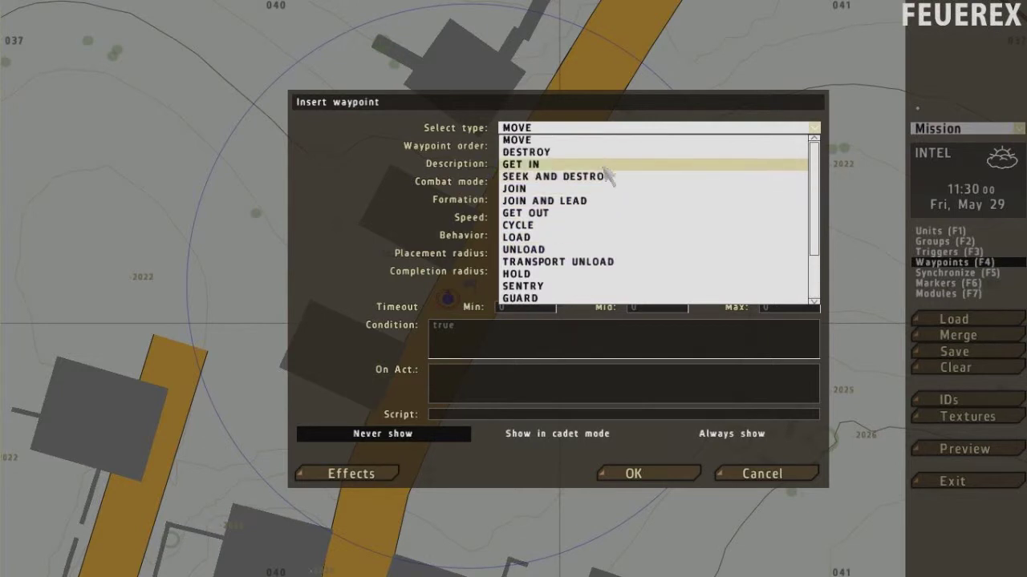
left_click(591, 141)
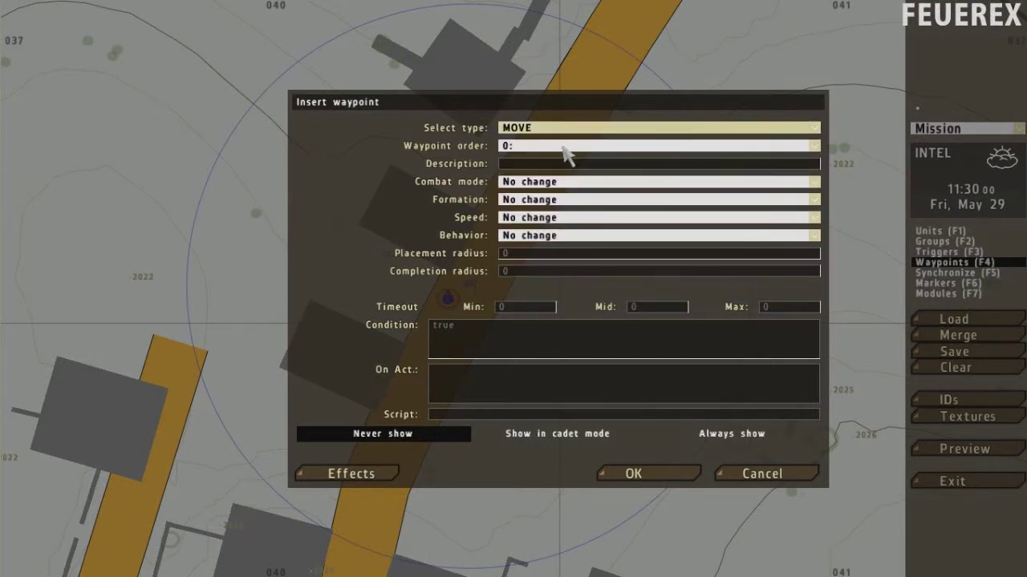
left_click(565, 151)
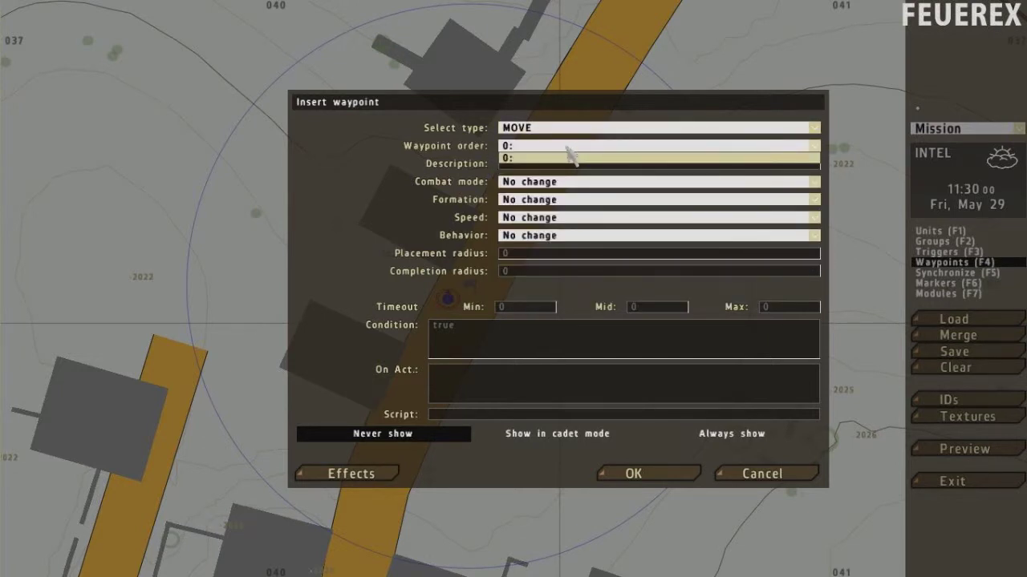
left_click(567, 150)
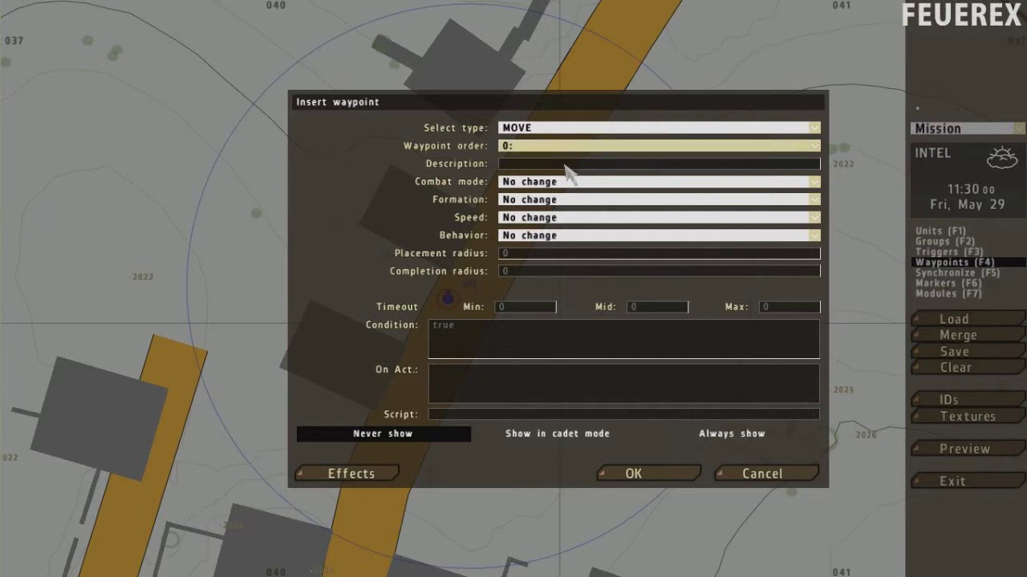
- Leave combat mode, formation, speed and behavior at No change, with both radii 0
left_click(565, 166)
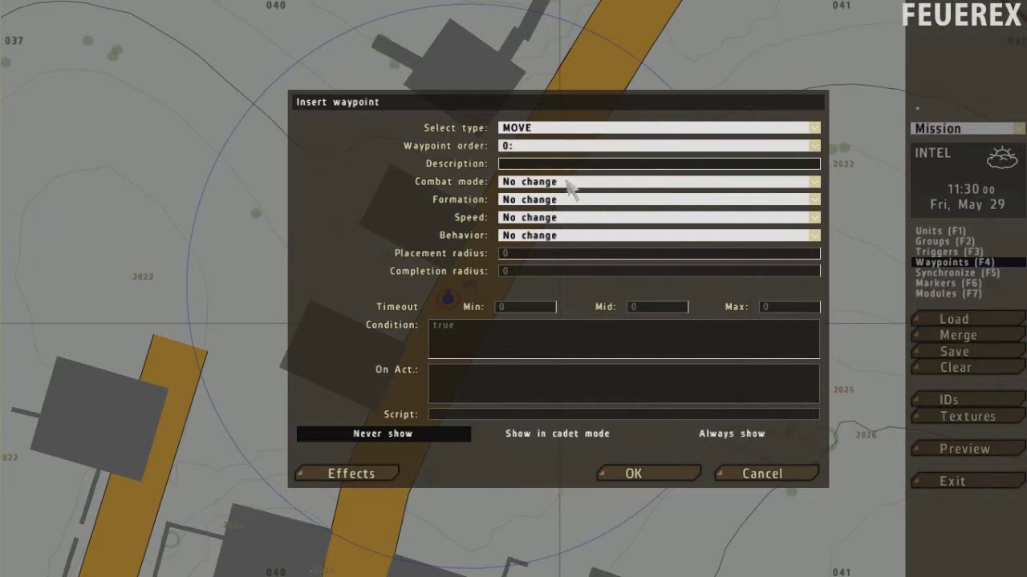
left_click(570, 184)
left_click(570, 193)
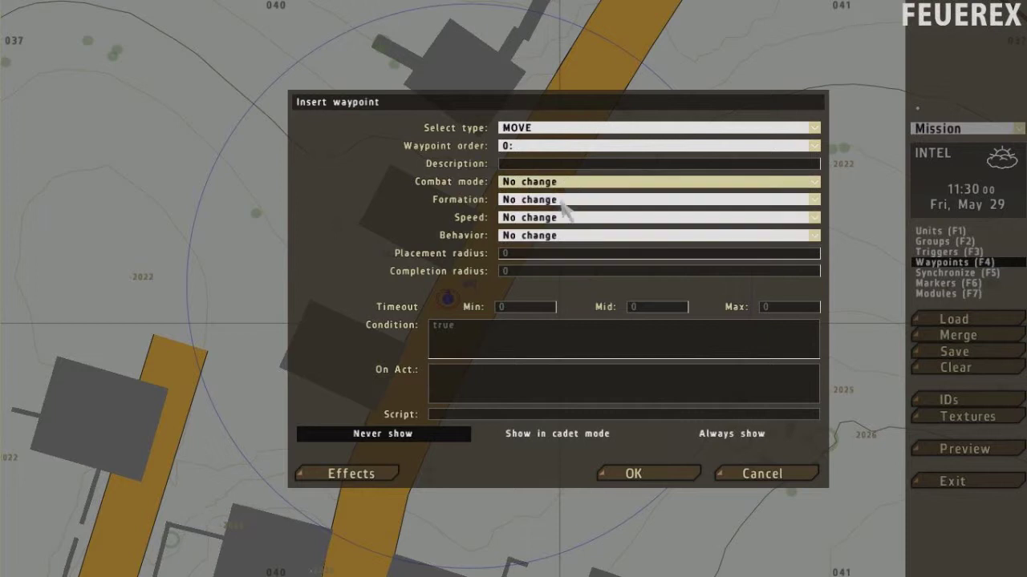
left_click(568, 199)
left_click(569, 211)
left_click(569, 218)
left_click(566, 230)
left_click(562, 237)
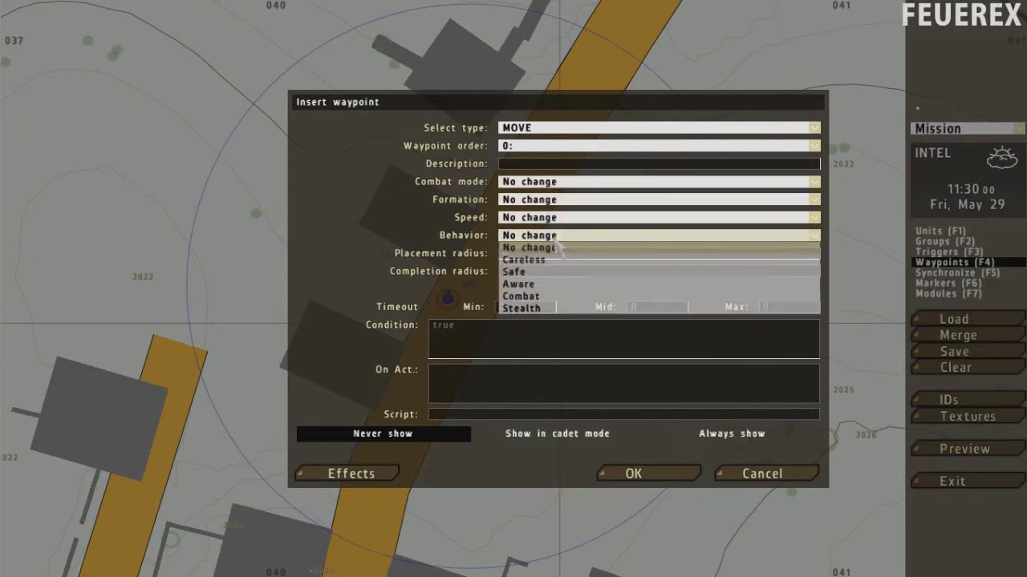
left_click(557, 248)
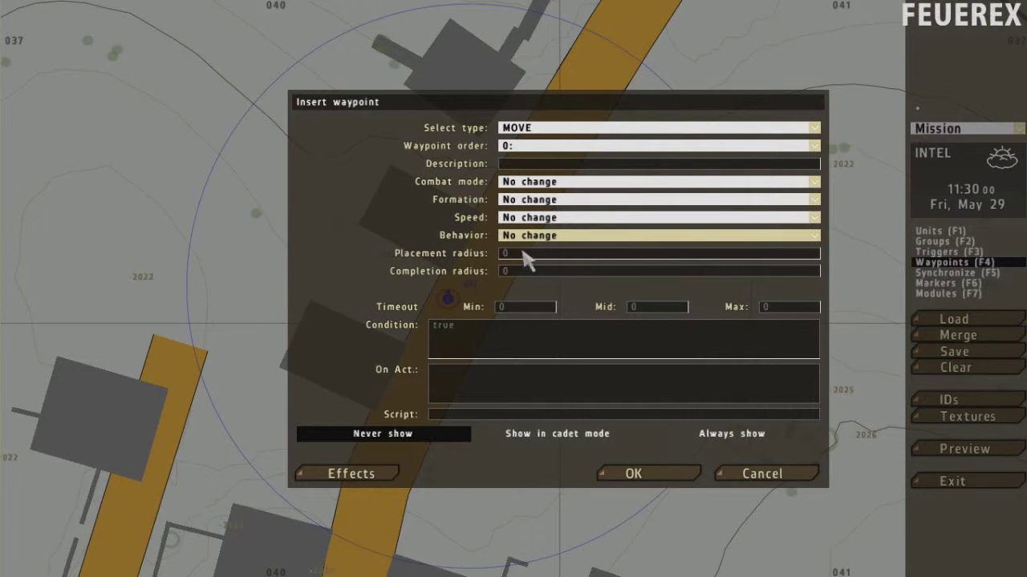
left_click(521, 255)
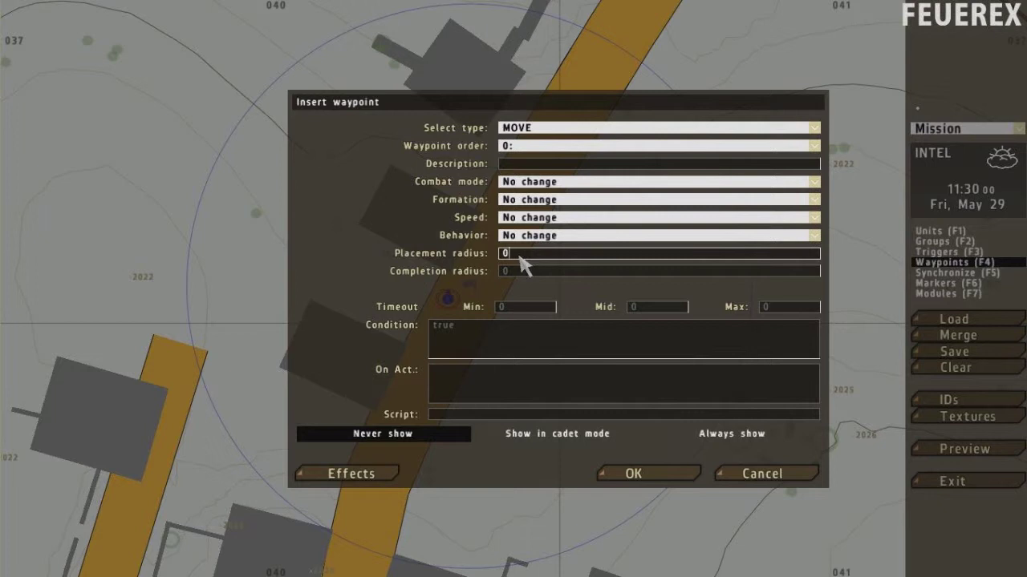
left_click(510, 272)
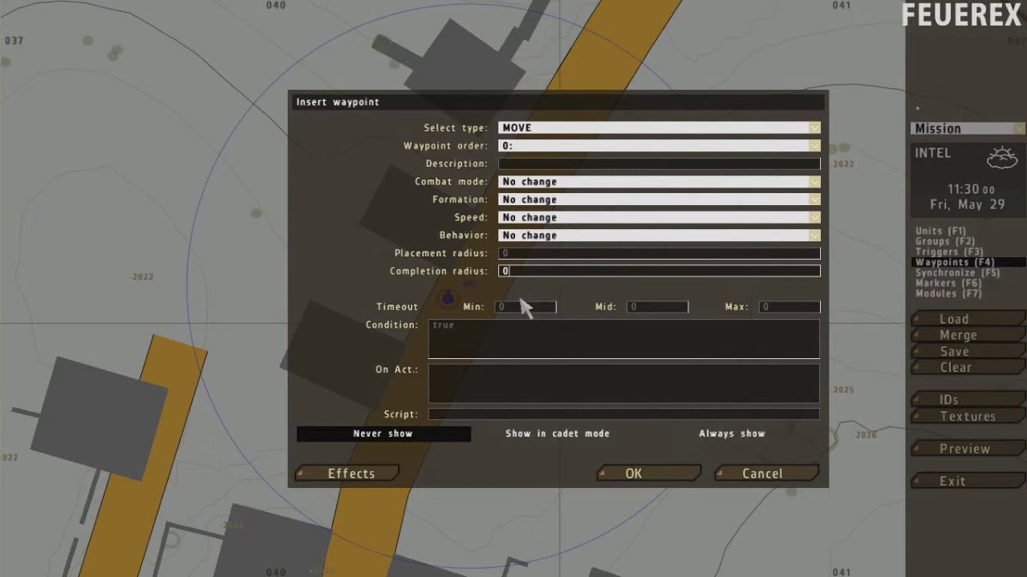
- Keep default timeouts, condition true and effects, and place the MOVE waypoint
left_click(527, 308)
left_click(659, 308)
left_click(505, 345)
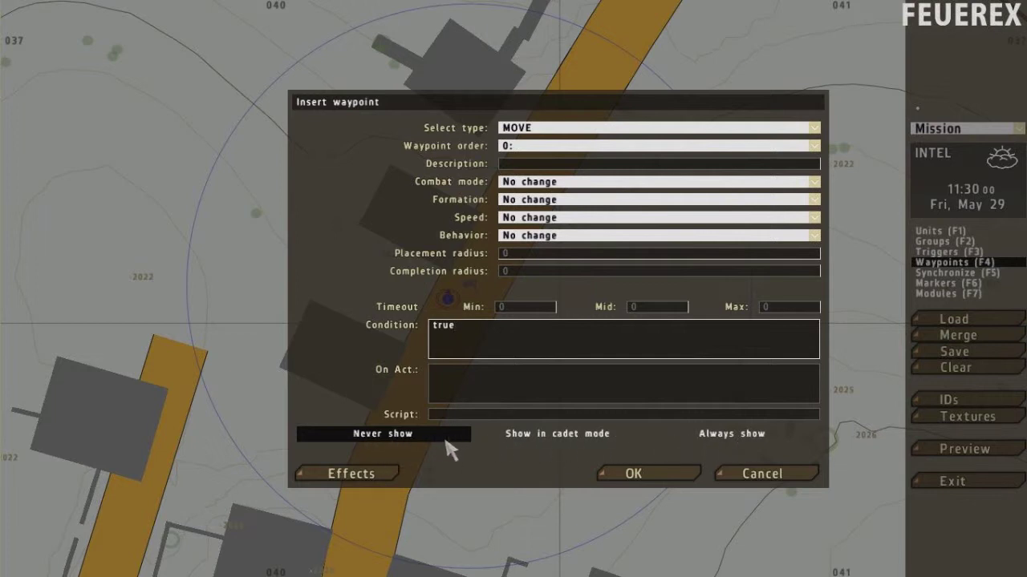
left_click(388, 473)
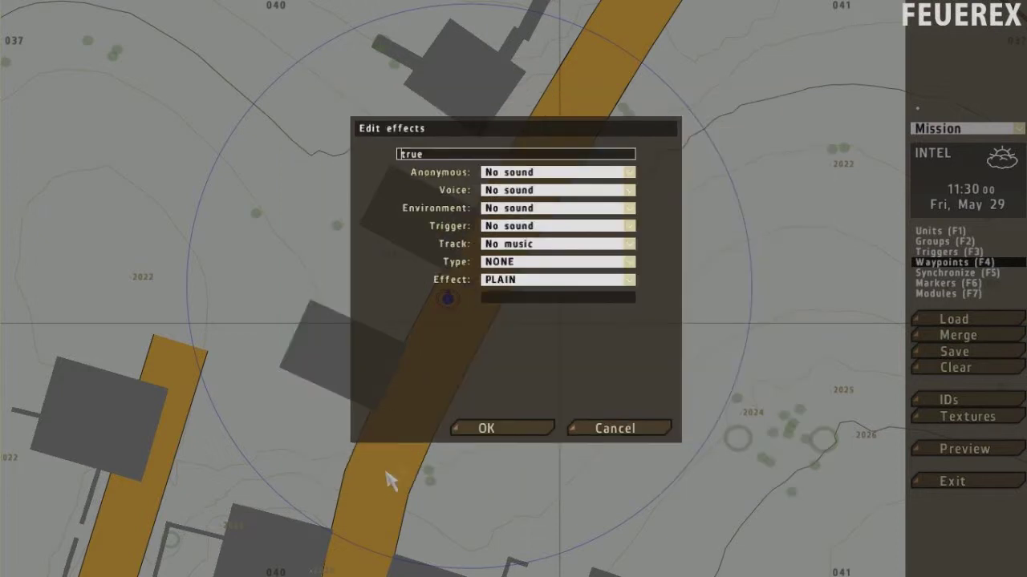
left_click(488, 430)
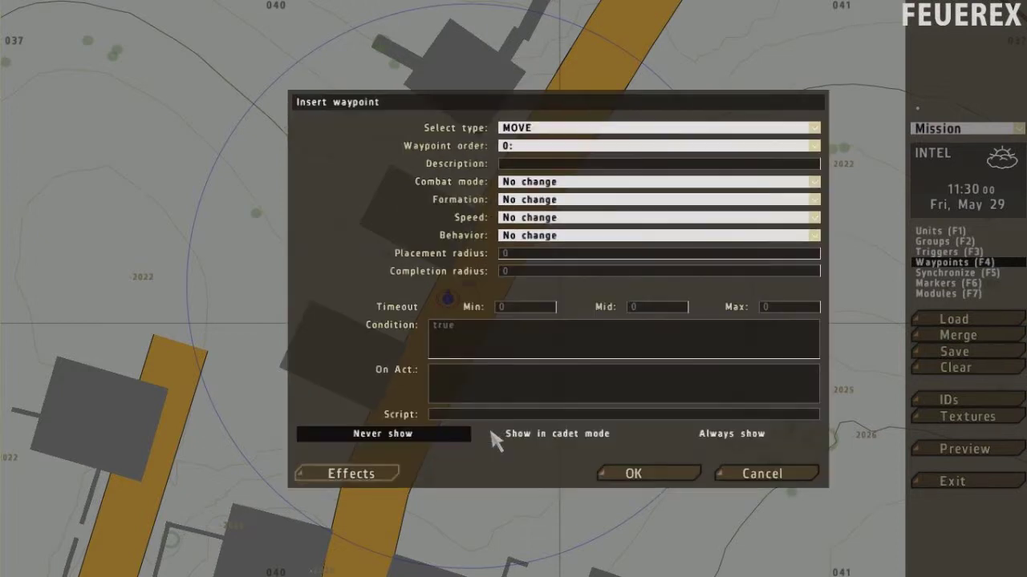
left_click(635, 474)
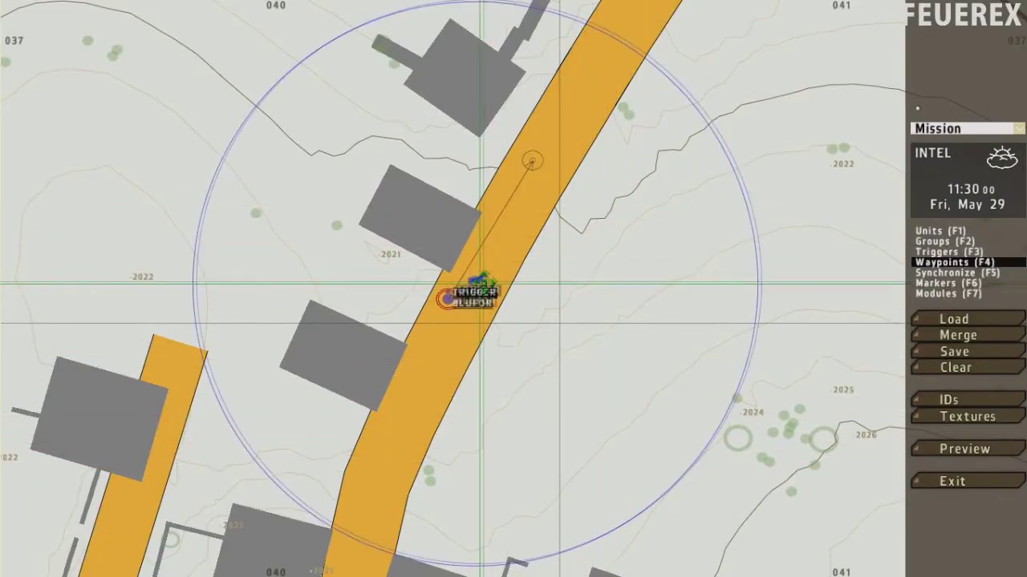
- Drag the BLUFOR trigger further up the road and drop the MOVE waypoint on its flag
left_click_drag(481, 283, 605, 67)
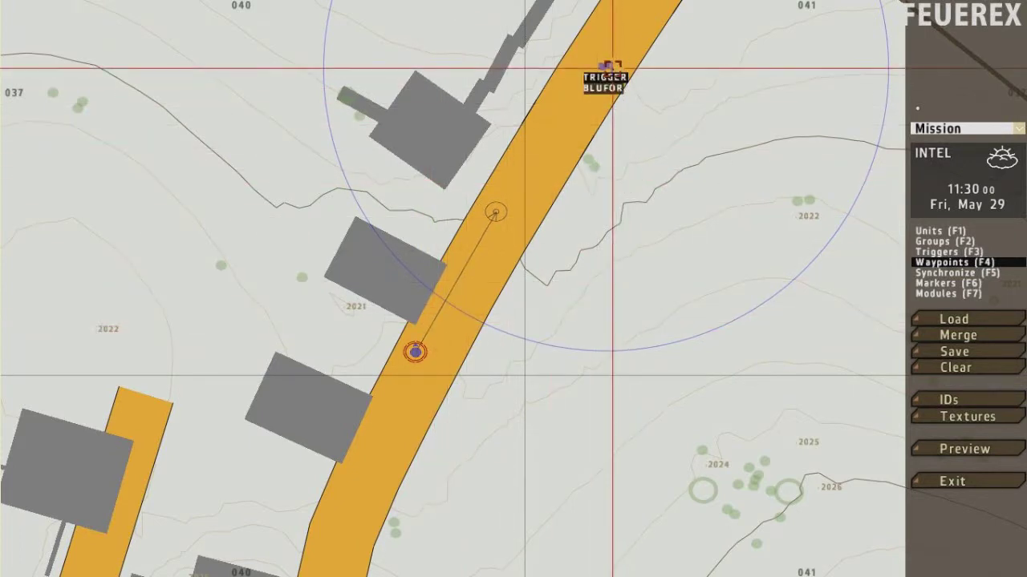
left_click_drag(610, 68, 606, 54)
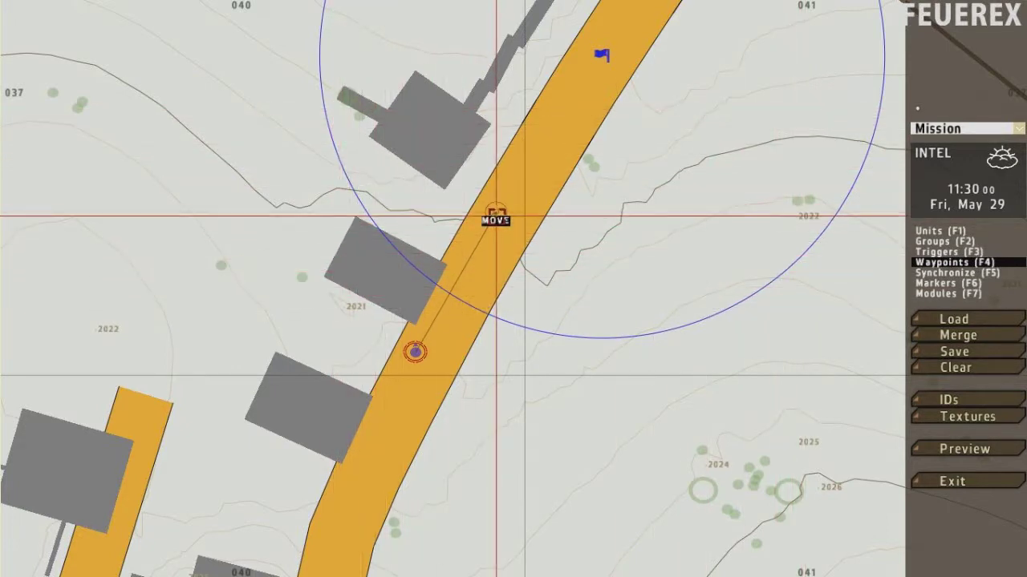
left_click_drag(496, 215, 594, 74)
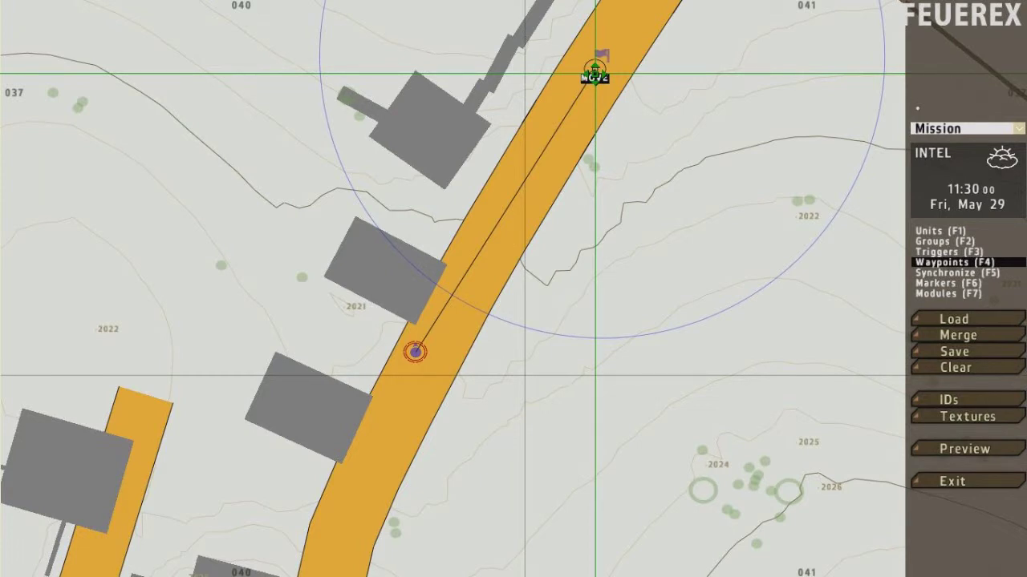
left_click_drag(594, 74, 595, 74)
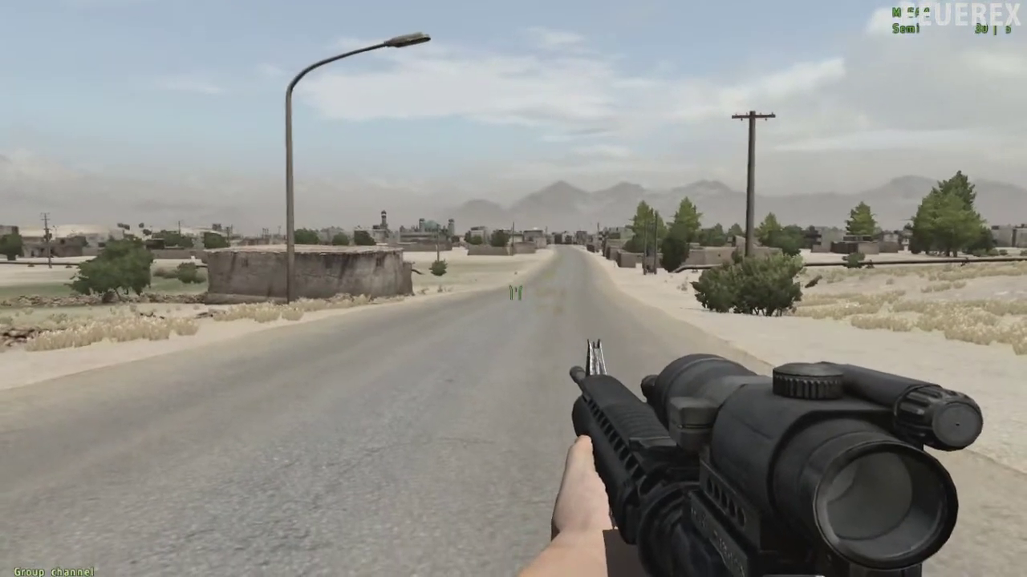
- Preview the mission in first person and aim through the rifle's scope
right_click(513, 289)
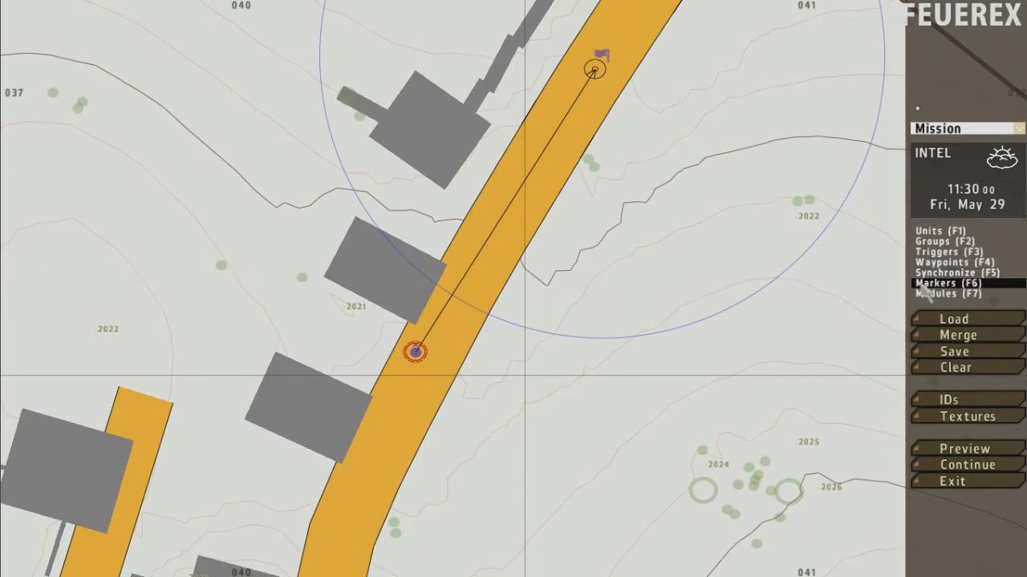
- Place an Arrow-icon marker on the road, rotate it, and begin inserting a module
double_click(490, 232)
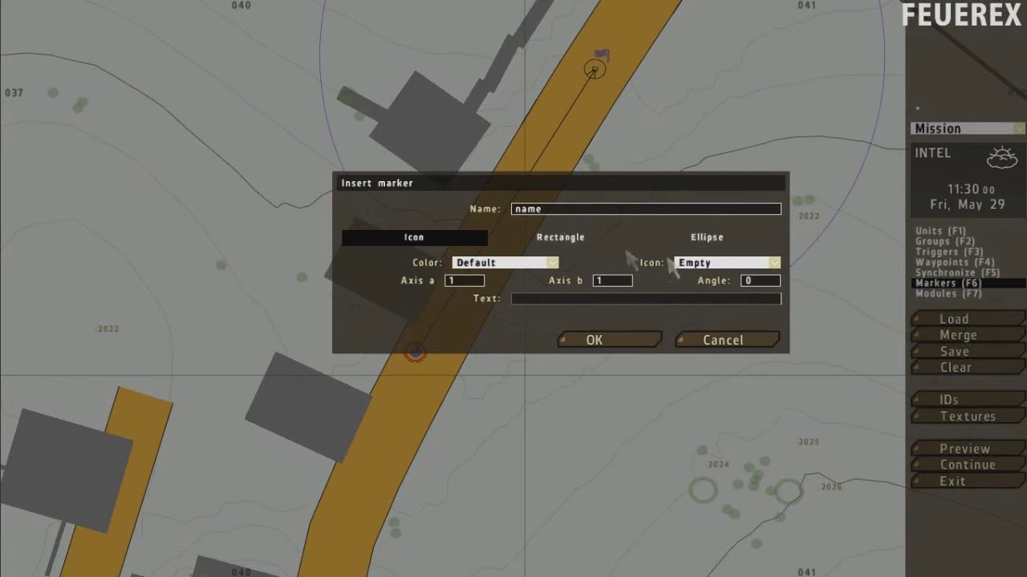
left_click(716, 263)
left_click(706, 353)
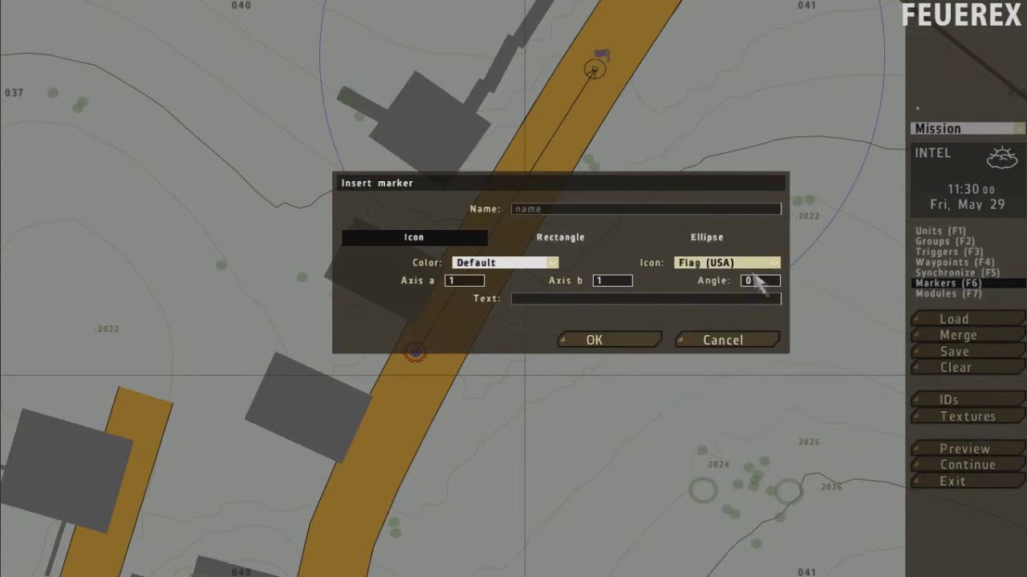
left_click(754, 263)
scroll(751, 385, "down", 4)
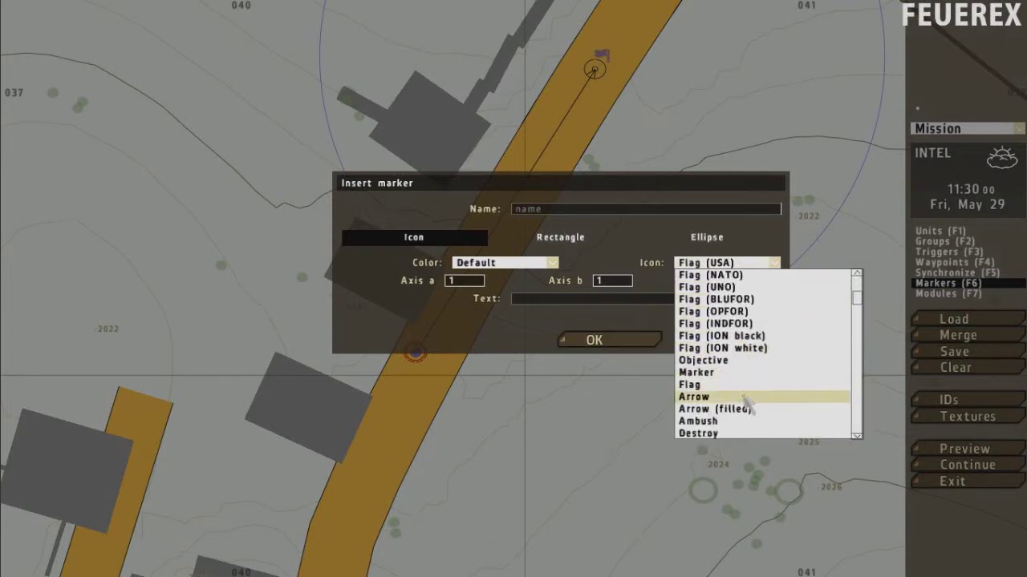
left_click(744, 397)
left_click(594, 340)
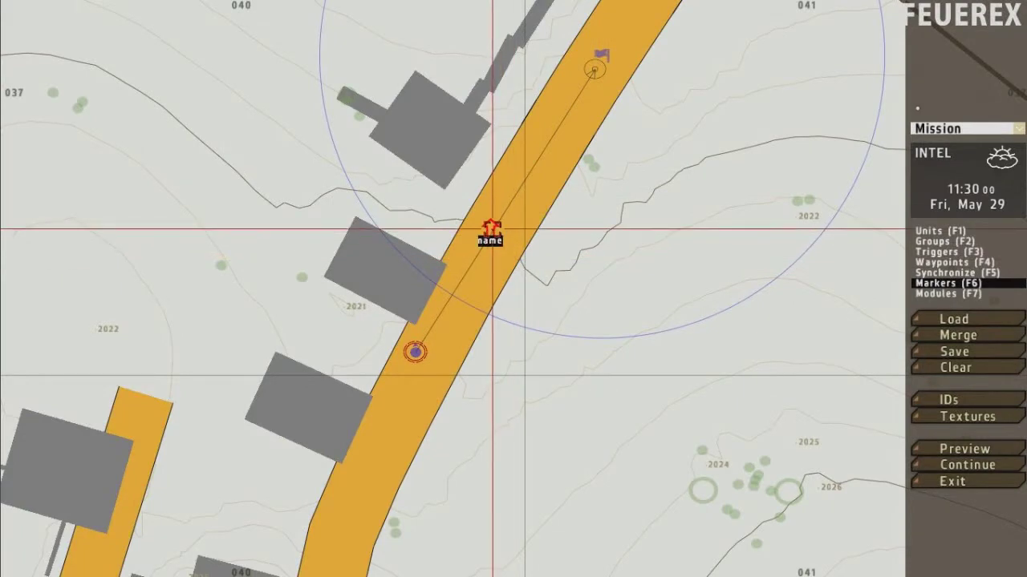
mouse_move(493, 230)
left_mouse_down("shift")
mouse_move(559, 216)
mouse_move(505, 350)
mouse_move(346, 308)
mouse_move(350, 211)
mouse_move(623, 131)
mouse_move(691, 233)
left_mouse_up("shift")
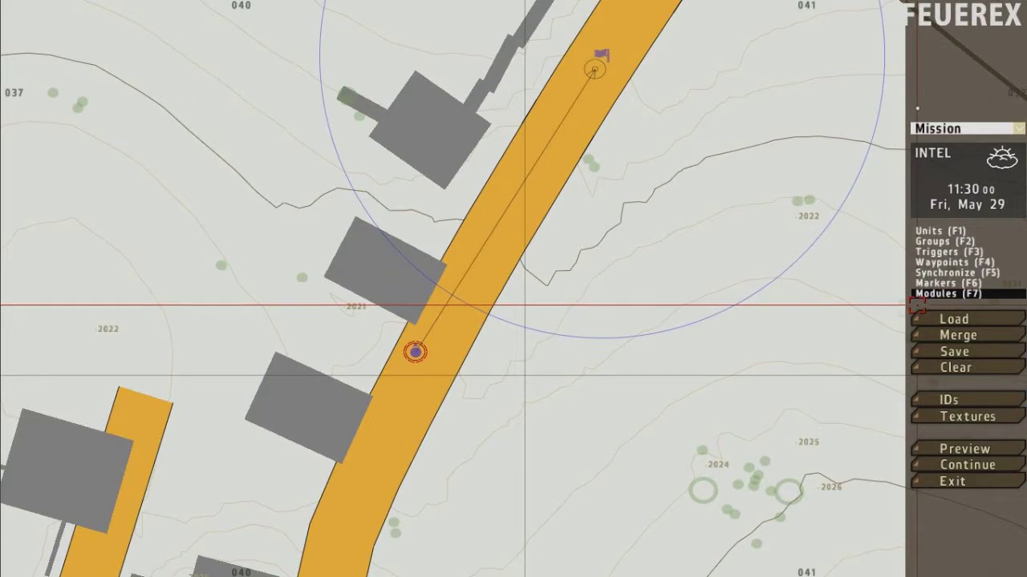
double_click(462, 329)
- Choose Construction Interface from the module Unit list, then cancel without adding the module
left_click(625, 127)
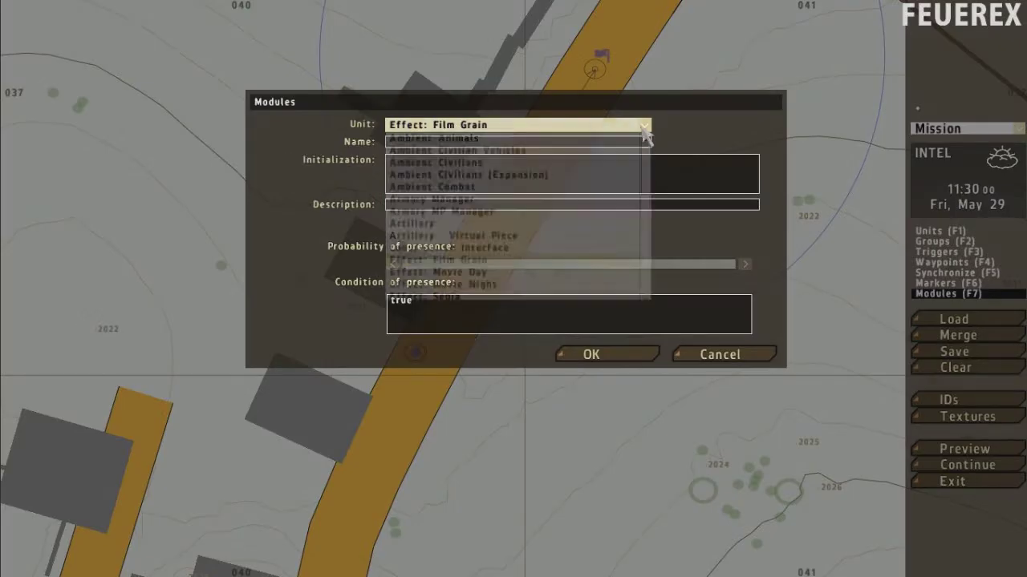
scroll(584, 190, "down", 4)
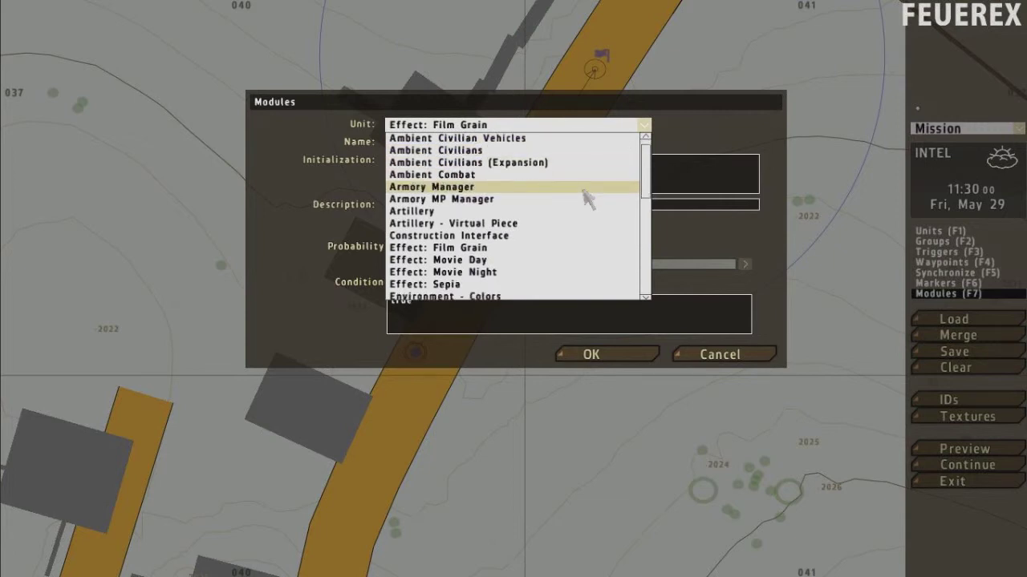
scroll(584, 191, "down", 10)
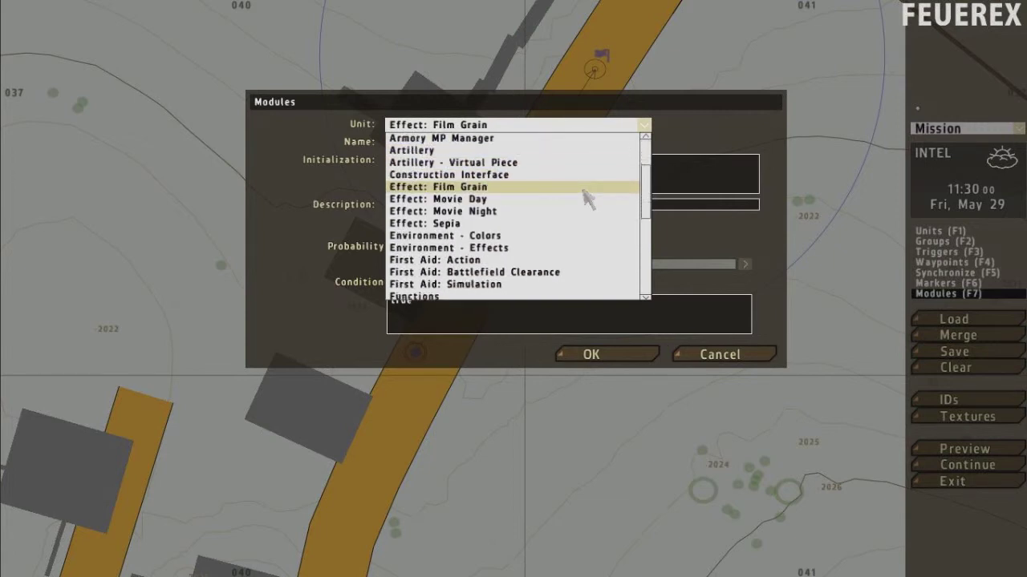
scroll(584, 193, "down", 10)
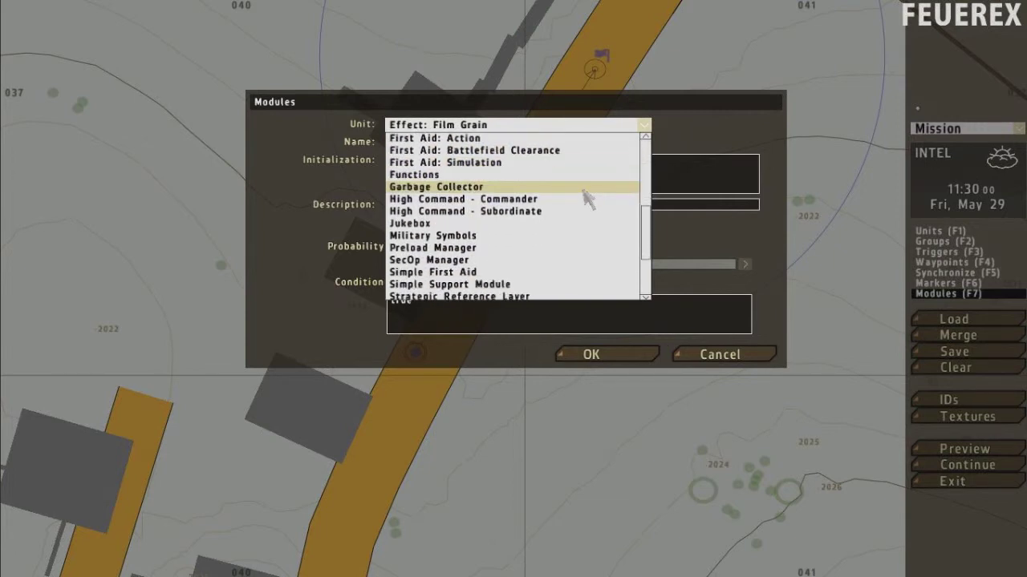
scroll(584, 200, "down", 1)
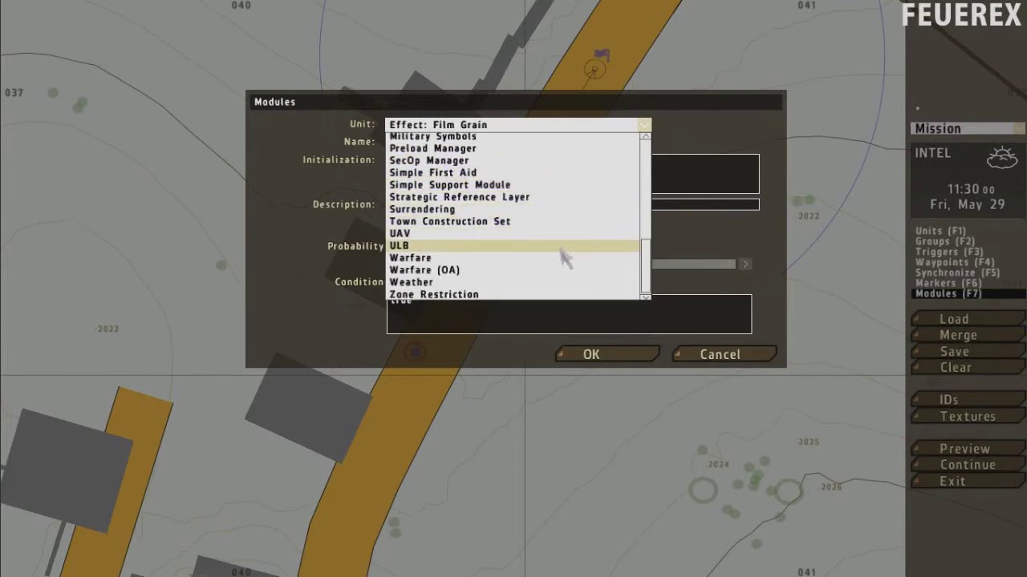
scroll(555, 276, "up", 1)
scroll(555, 277, "up", 12)
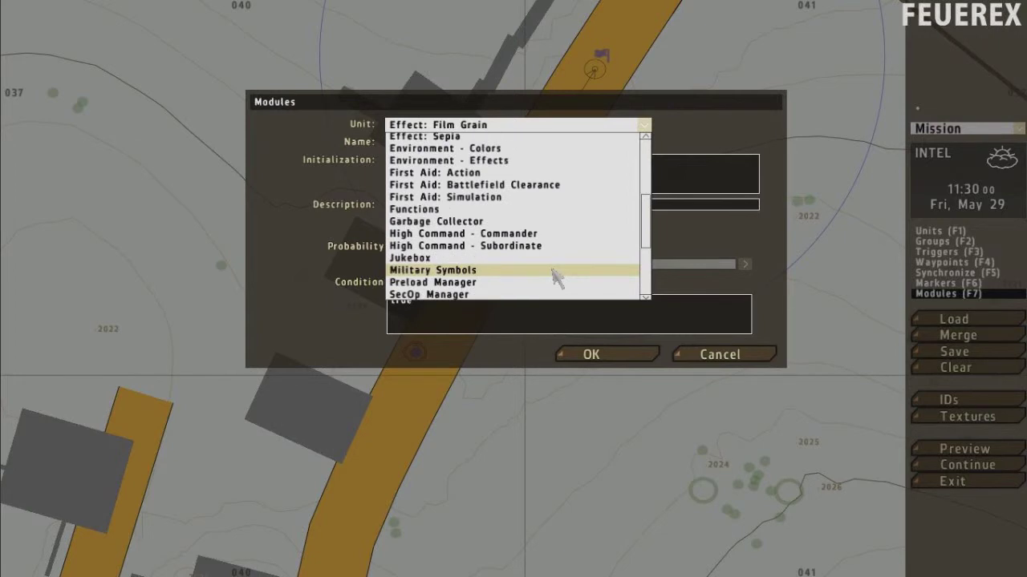
scroll(558, 275, "up", 6)
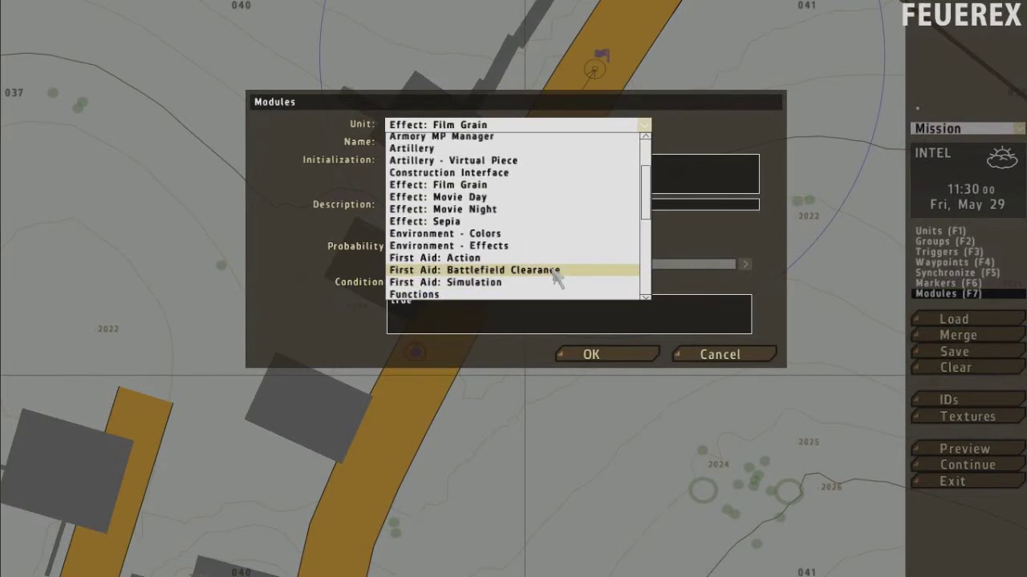
scroll(558, 275, "up", 5)
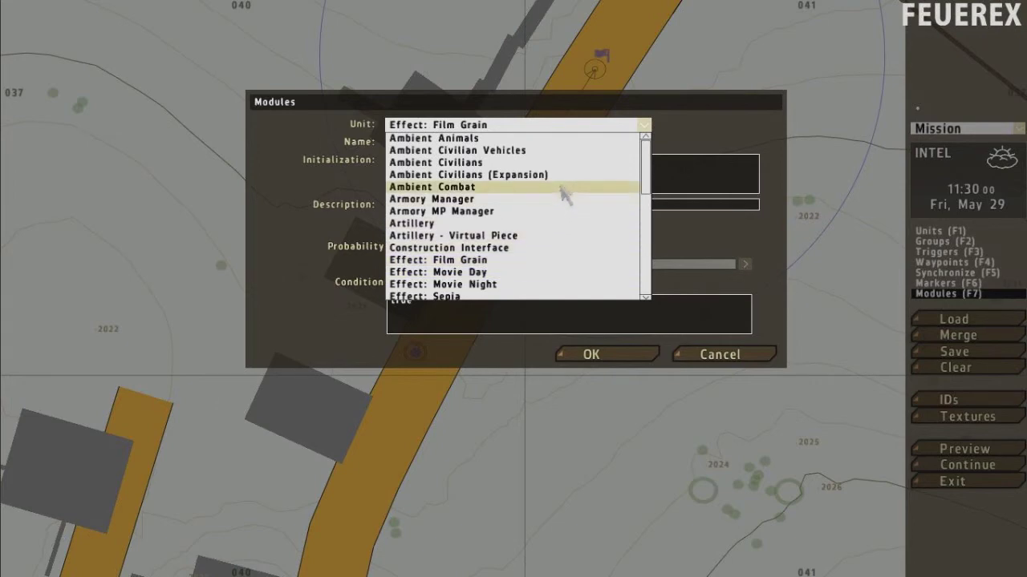
left_click(581, 248)
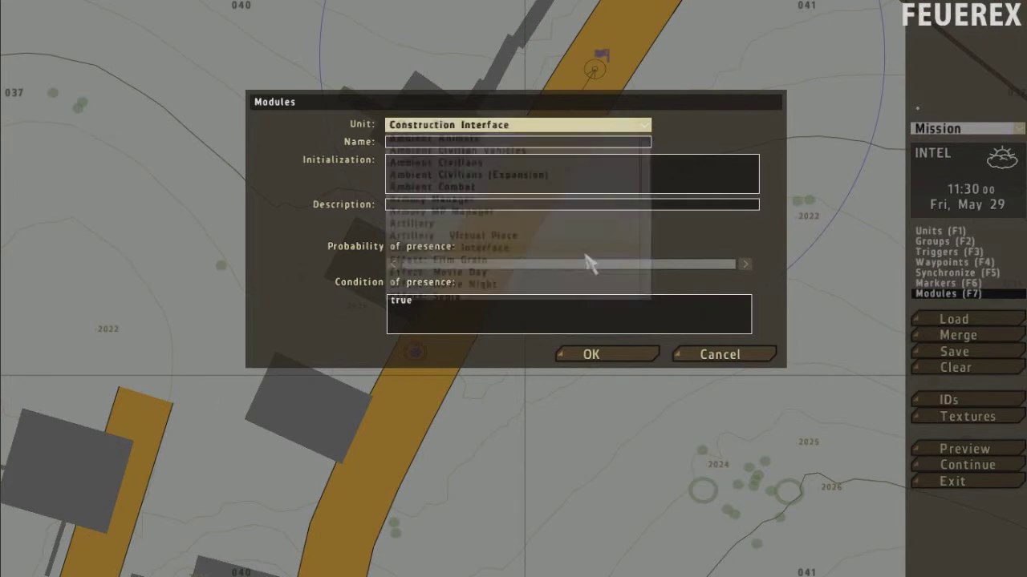
left_click(708, 358)
- Pan and zoom the map toward the BLUFOR trigger south of Zargabad
right_click_drag(706, 345, 665, 281)
scroll(666, 282, "up", 1)
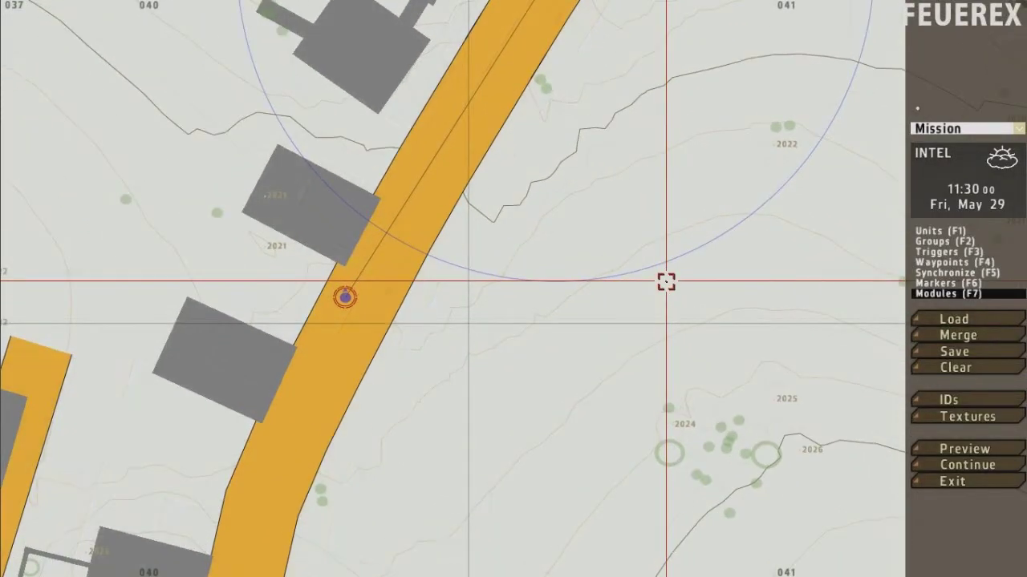
scroll(666, 282, "up", 1)
right_click_drag(458, 225, 614, 470)
- Switch to Triggers mode (F3) and recentre the view on the trigger around the MOVE waypoint
key("F3")
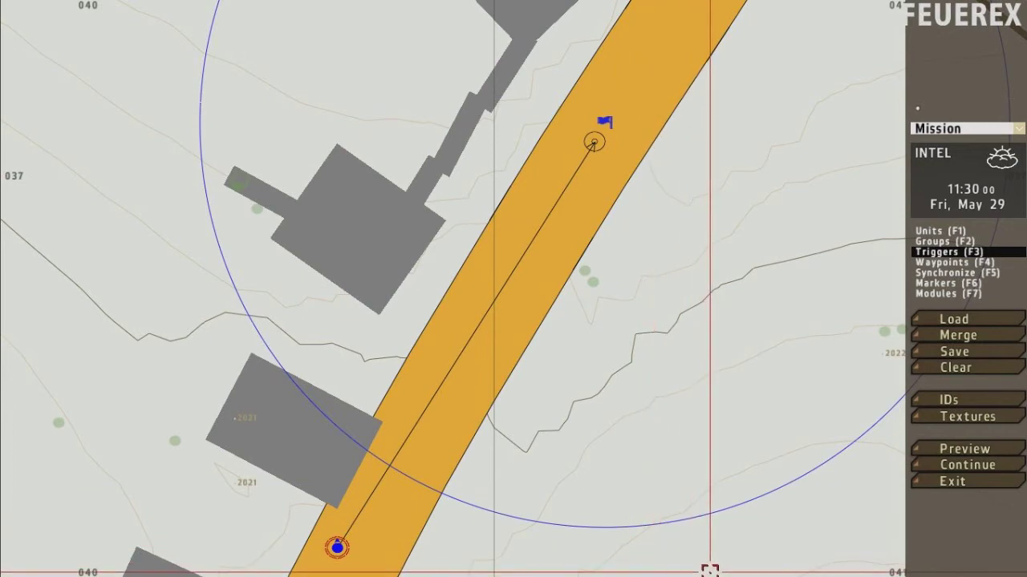
scroll(726, 559, "down", 2)
right_click_drag(725, 486, 673, 326)
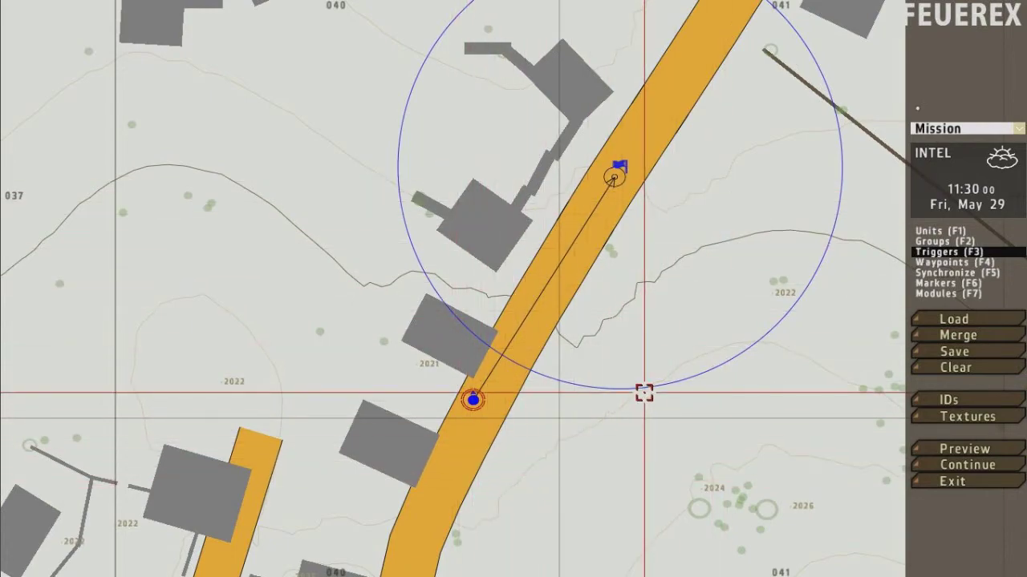
scroll(644, 393, "down", 8)
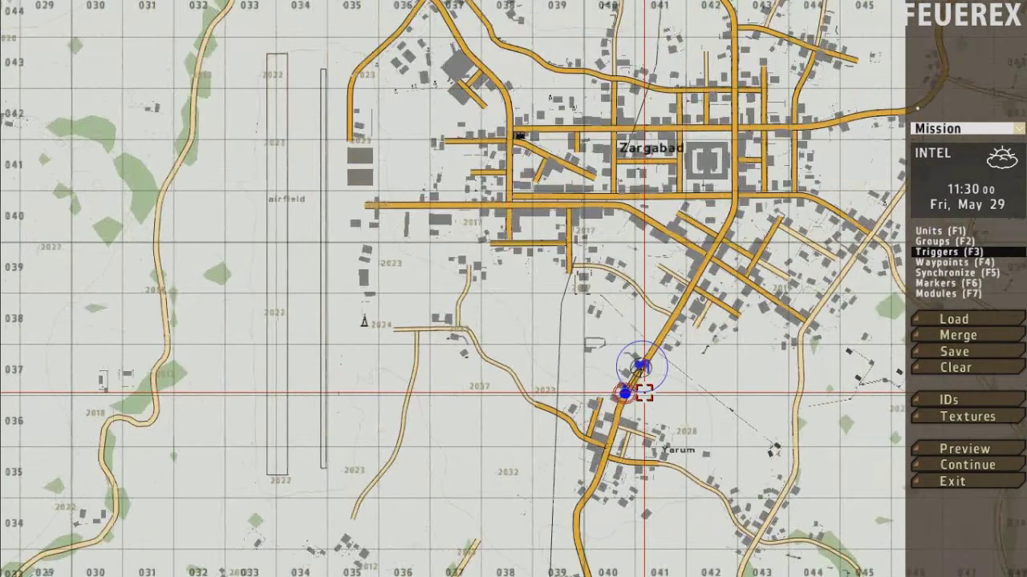